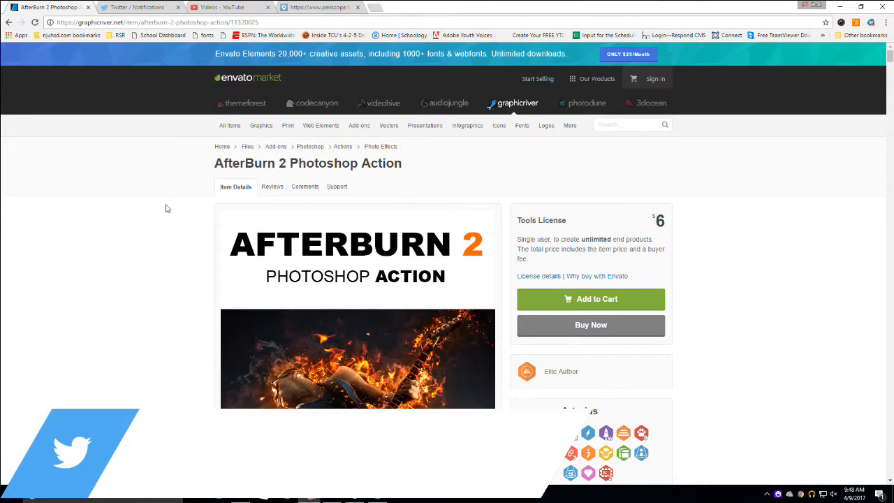
# - Look over the AfterBurn 2 Photoshop Action product page and its preview image
pyautogui.scroll(-2, 166, 208)
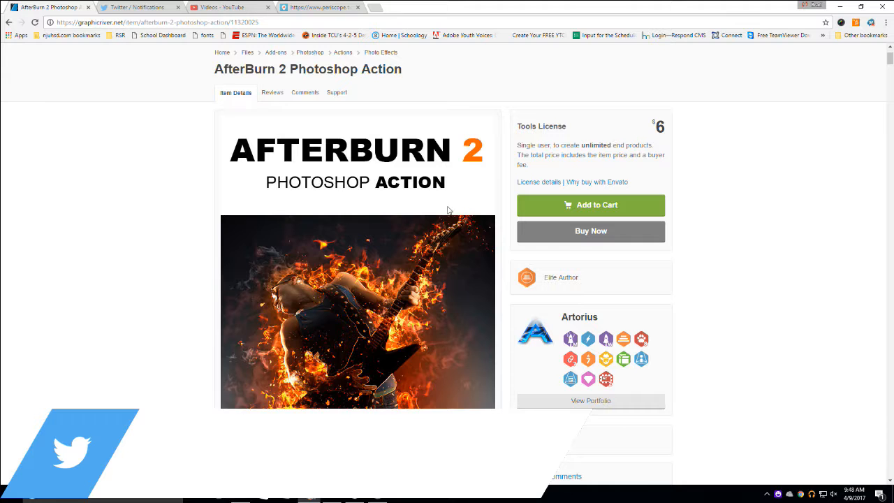
pyautogui.scroll(-1, 218, 219)
pyautogui.scroll(-1, 218, 219)
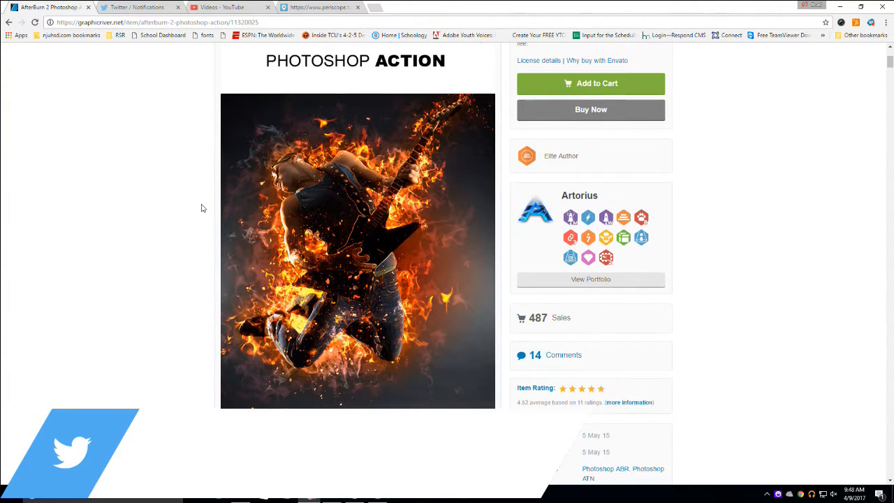
pyautogui.scroll(3, 201, 208)
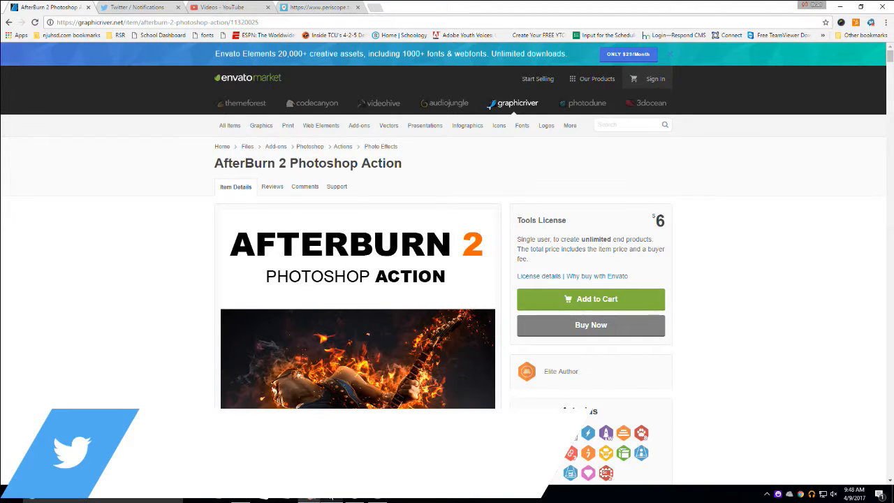
# - Switch to Photoshop and review the actions in the AfterBurn 2 set
pyautogui.hotkey('alt', 'Tab')
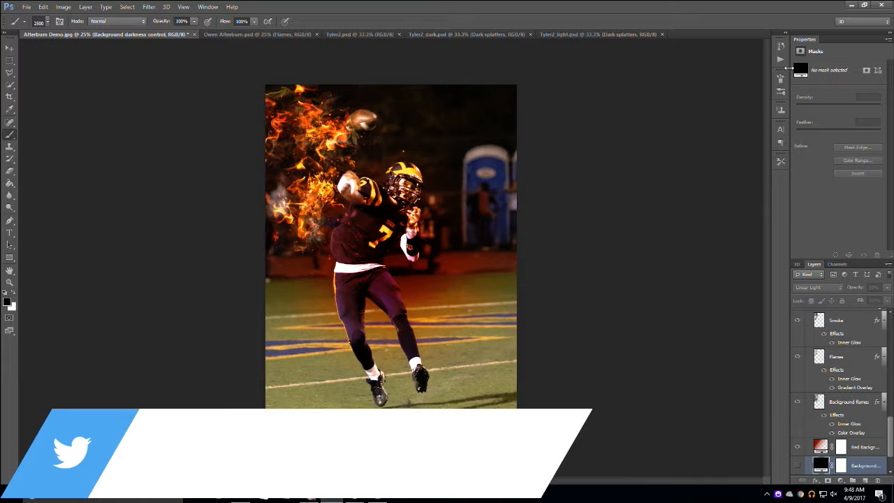
pyautogui.click(779, 60)
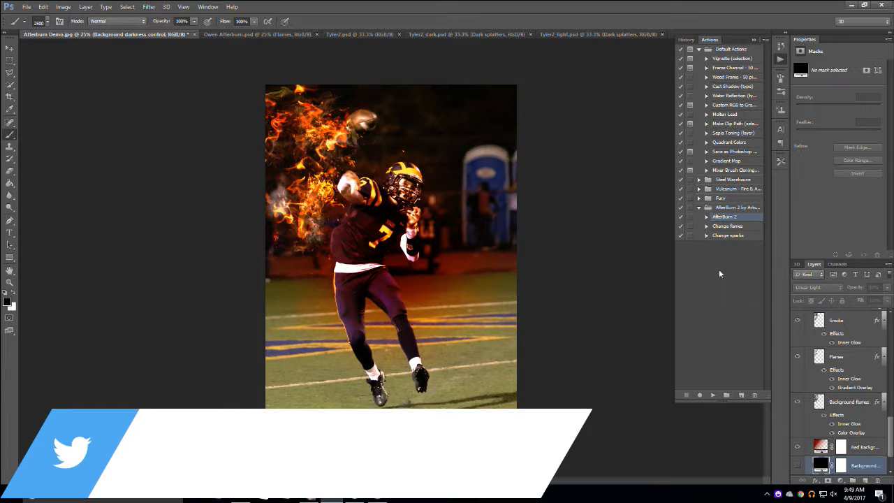
pyautogui.click(752, 40)
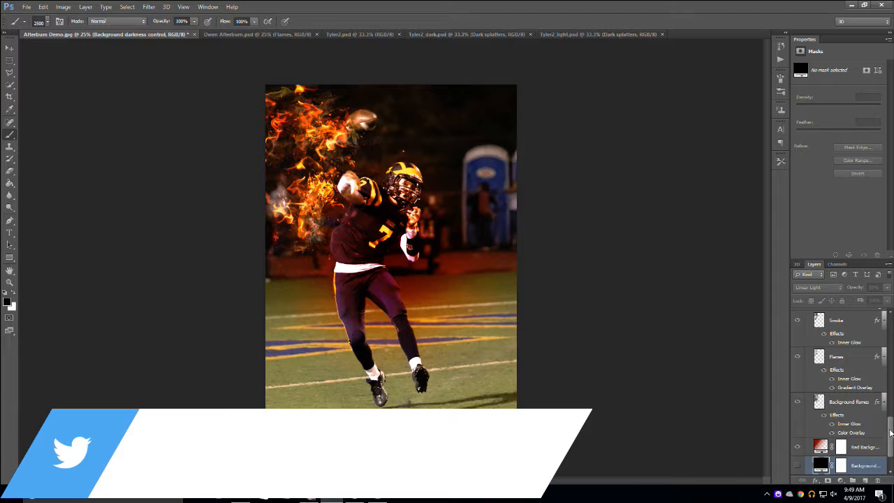
# - Toggle the Subject layer's visibility to compare its effect on the player, and leave the layer hidden
pyautogui.moveTo(888, 432); pyautogui.dragTo(891, 453)
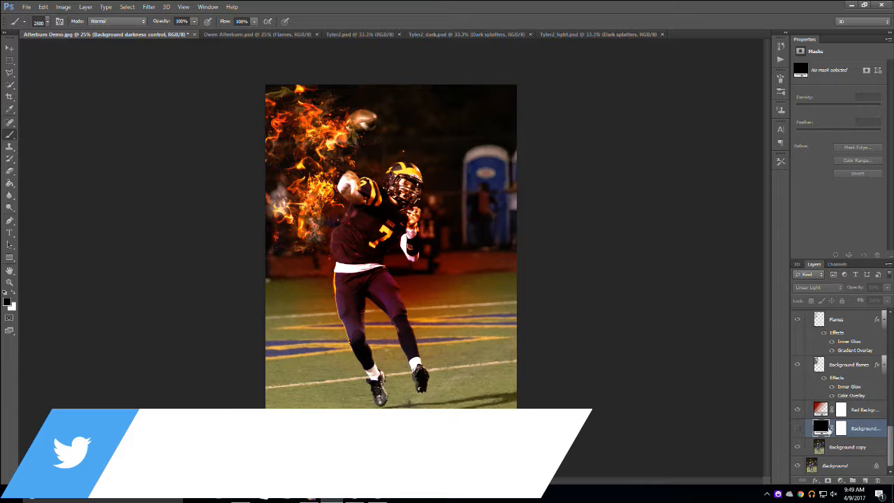
pyautogui.scroll(3, 880, 398)
pyautogui.scroll(4, 880, 398)
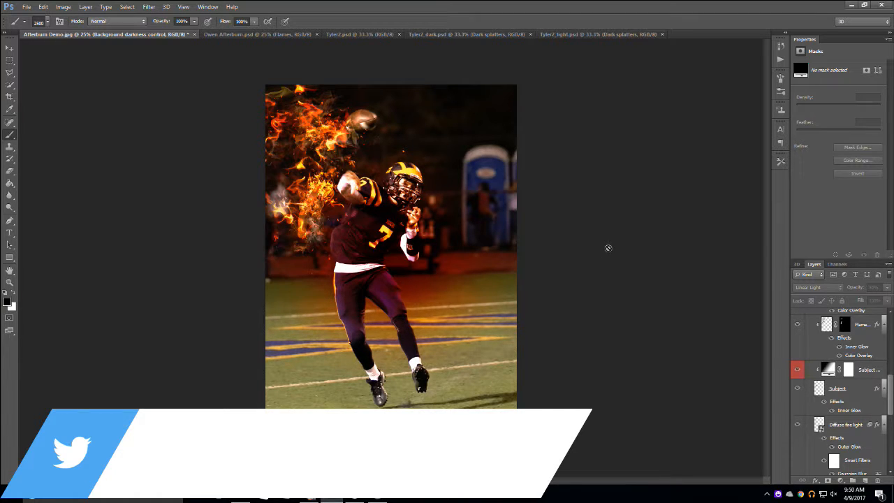
pyautogui.click(798, 390)
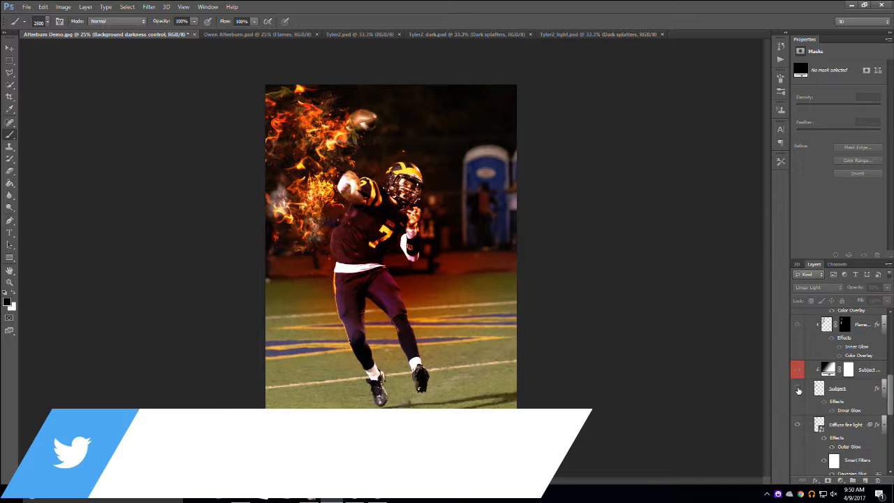
pyautogui.click(798, 390)
pyautogui.click(798, 390)
pyautogui.click(798, 390)
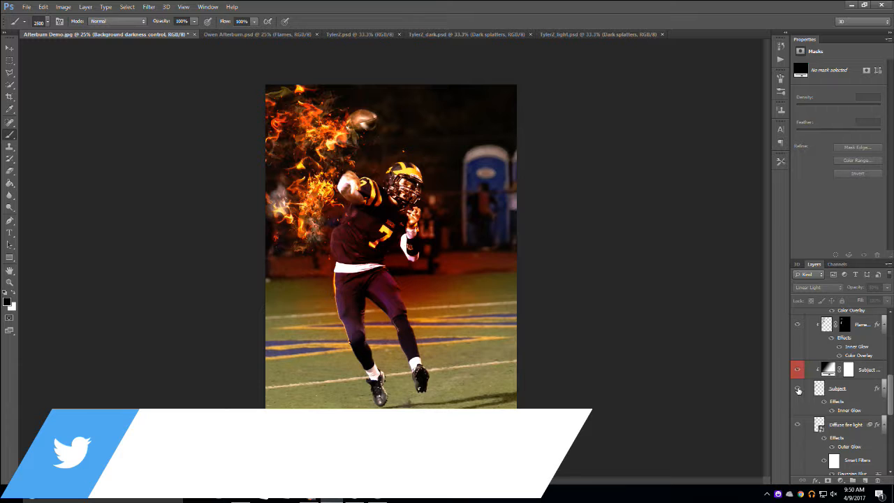
pyautogui.click(798, 390)
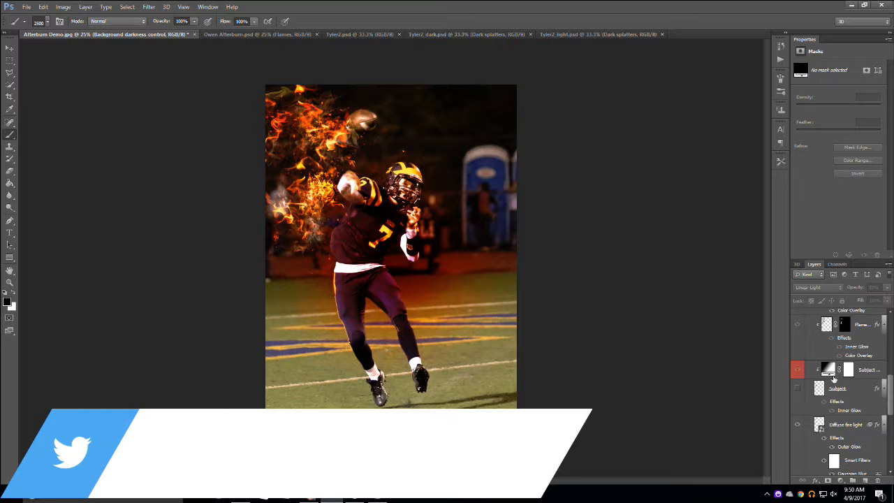
# - Toggle the Red Background Gradient layer off and on to compare the red tint over the photo
pyautogui.scroll(-3, 832, 378)
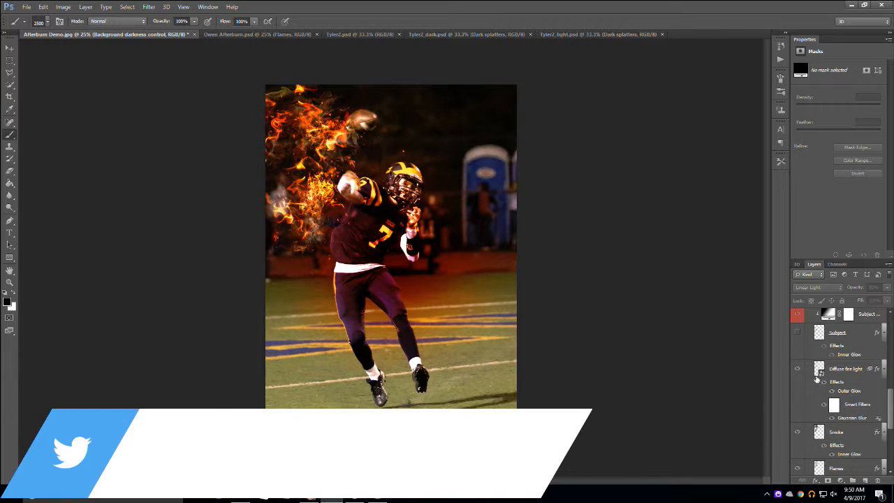
pyautogui.scroll(-5, 836, 383)
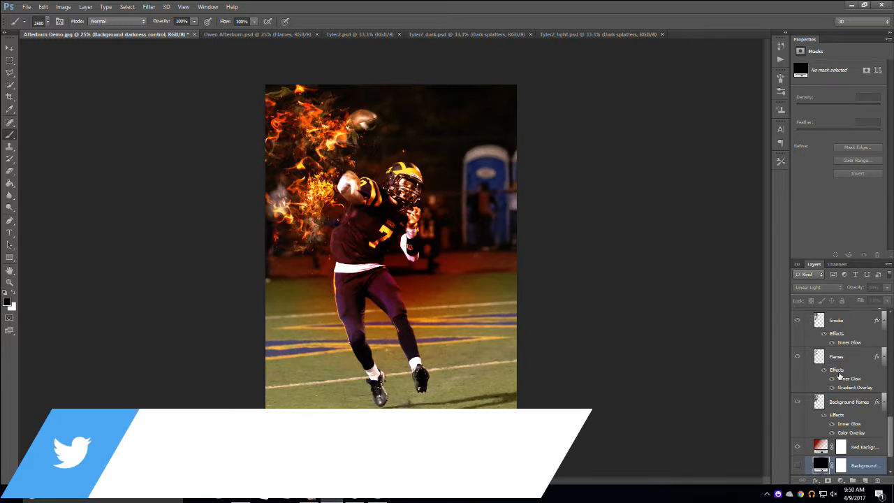
pyautogui.click(798, 447)
pyautogui.click(799, 447)
pyautogui.click(799, 447)
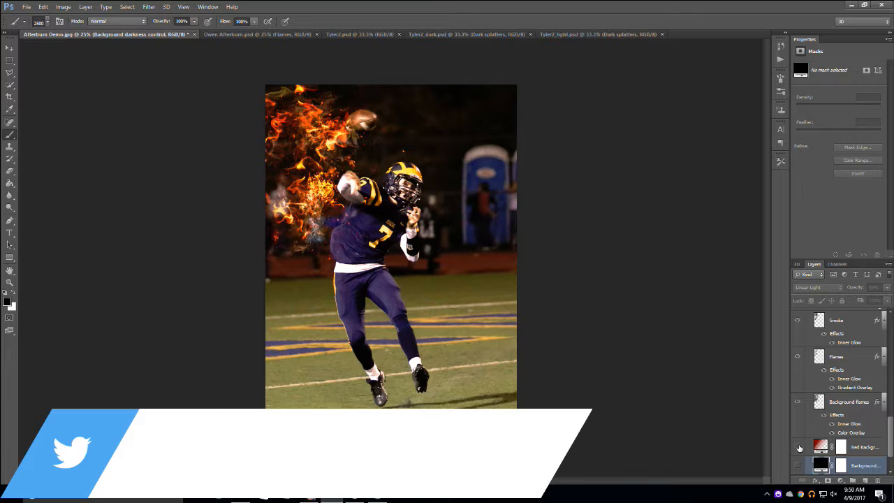
pyautogui.click(798, 447)
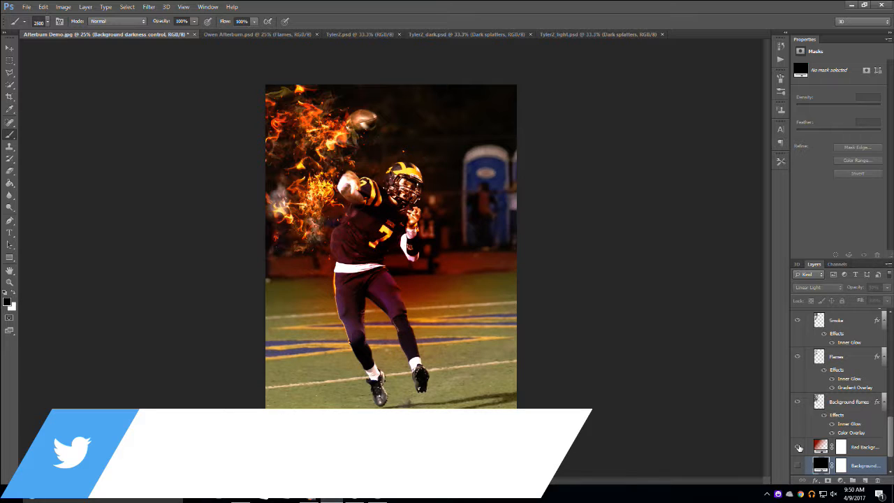
# - Reduce the Red Background Gradient layer's opacity to 43%
pyautogui.click(866, 444)
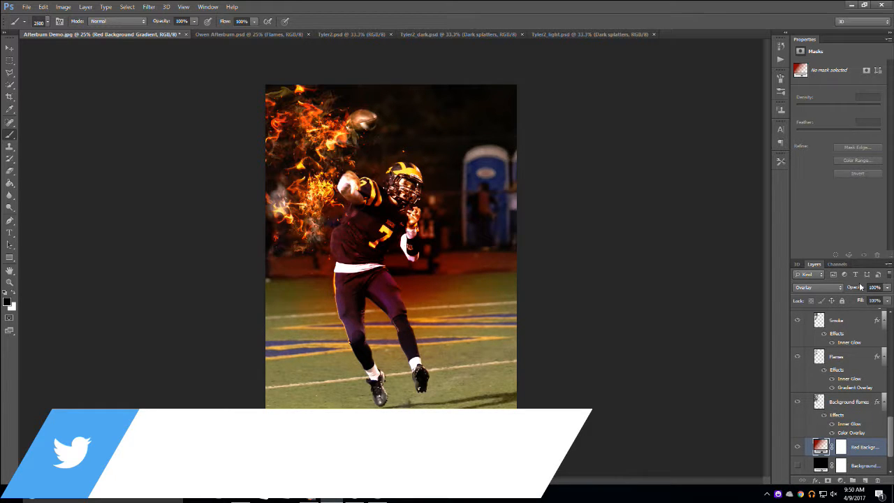
pyautogui.moveTo(858, 289); pyautogui.dragTo(838, 289)
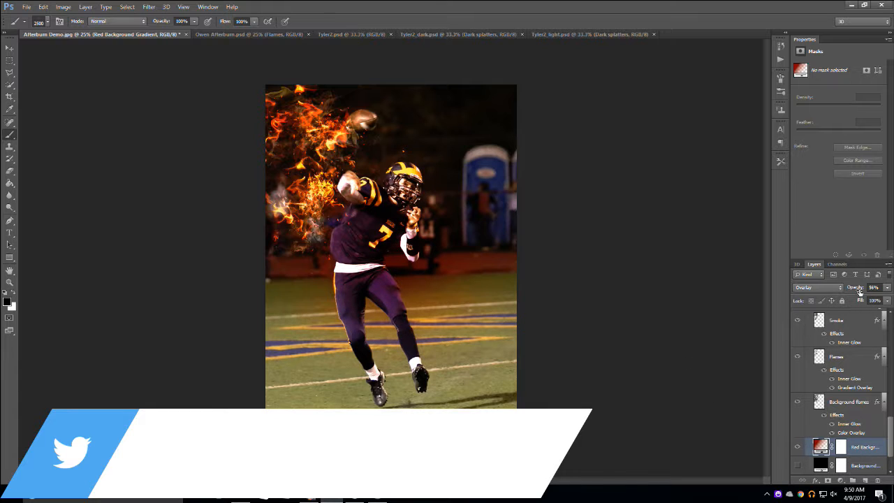
pyautogui.moveTo(851, 289); pyautogui.dragTo(873, 289)
pyautogui.moveTo(855, 290); pyautogui.dragTo(847, 288)
pyautogui.moveTo(853, 290); pyautogui.dragTo(855, 289)
# - Toggle the Background flames layer off and on to examine what it adds behind the player's arm
pyautogui.click(841, 399)
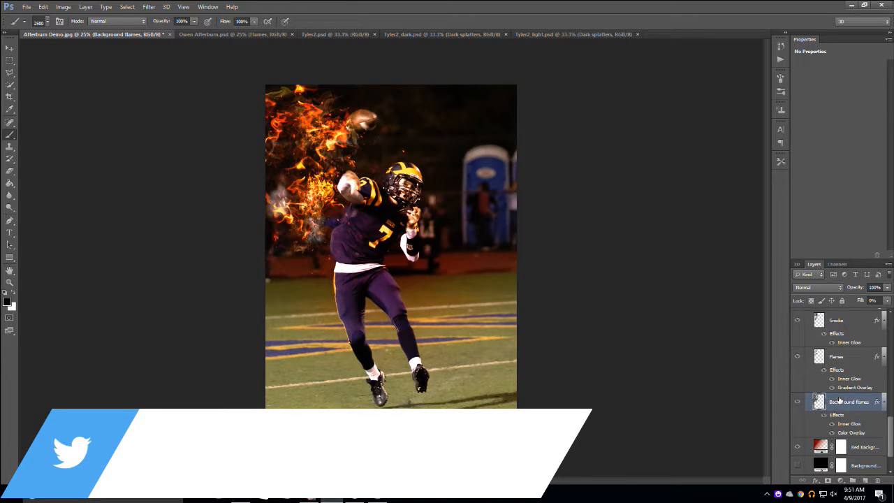
pyautogui.click(797, 402)
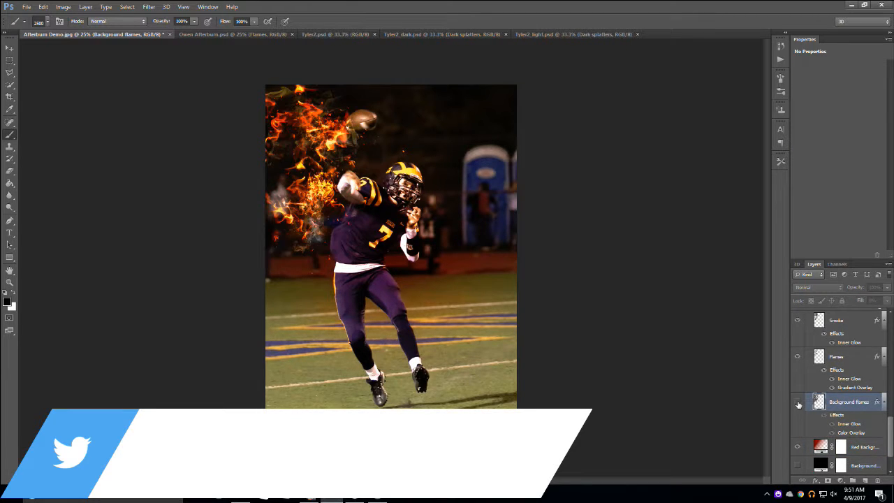
pyautogui.click(797, 403)
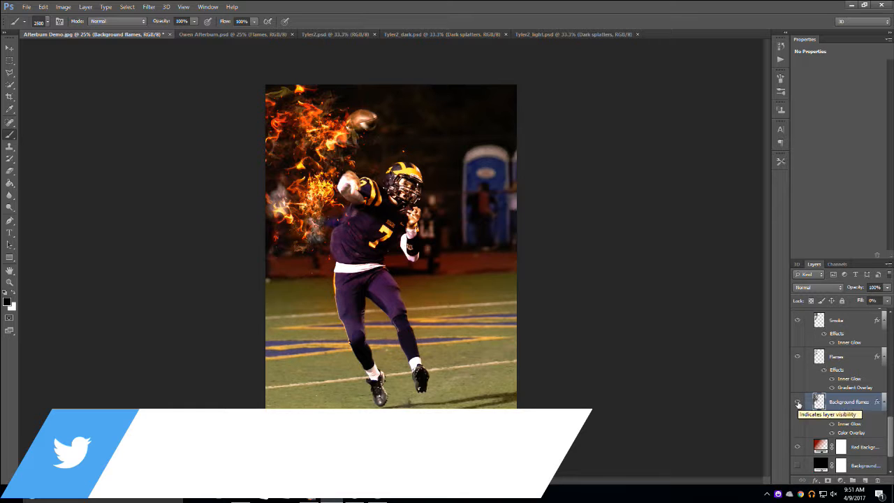
pyautogui.click(797, 403)
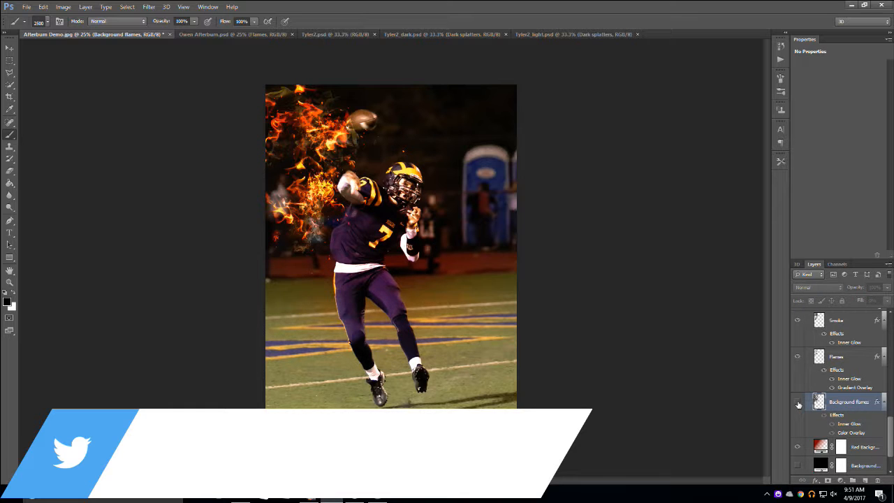
pyautogui.click(797, 402)
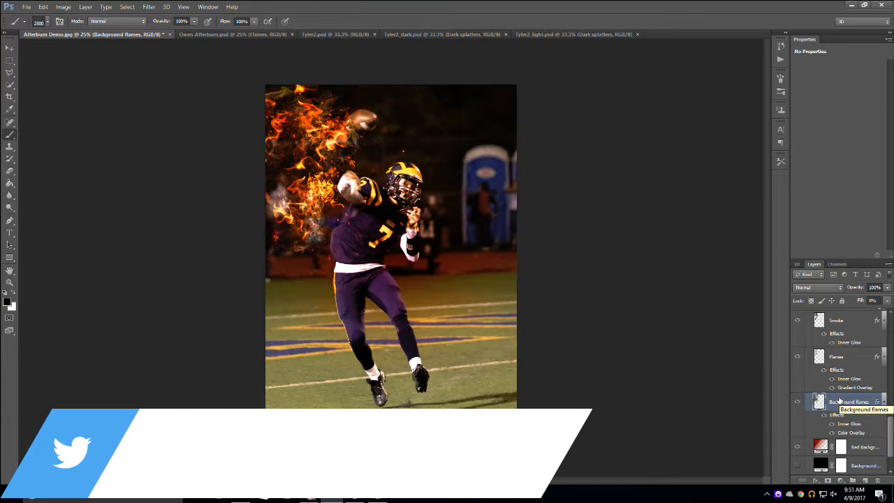
# - Try scaling the Background flames layer to about 62% with Free Transform and moving it up toward the football
pyautogui.hotkey('ctrl', 't')
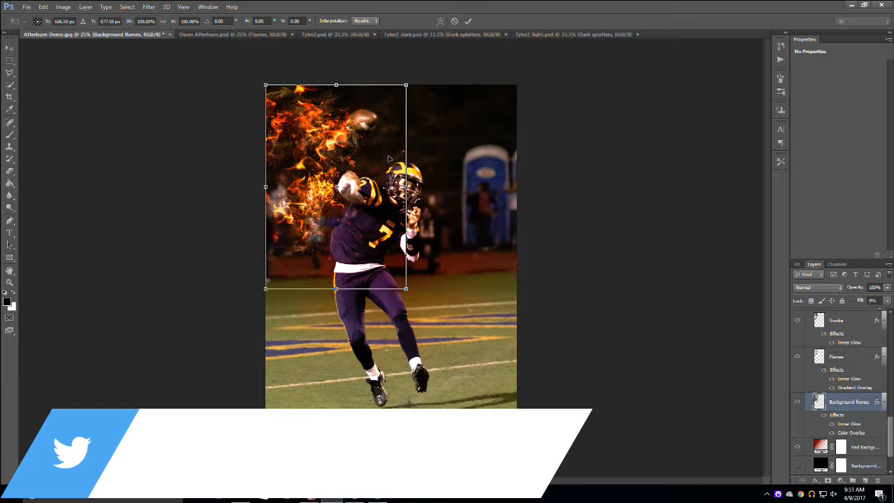
pyautogui.moveTo(406, 85); pyautogui.dragTo(334, 148)
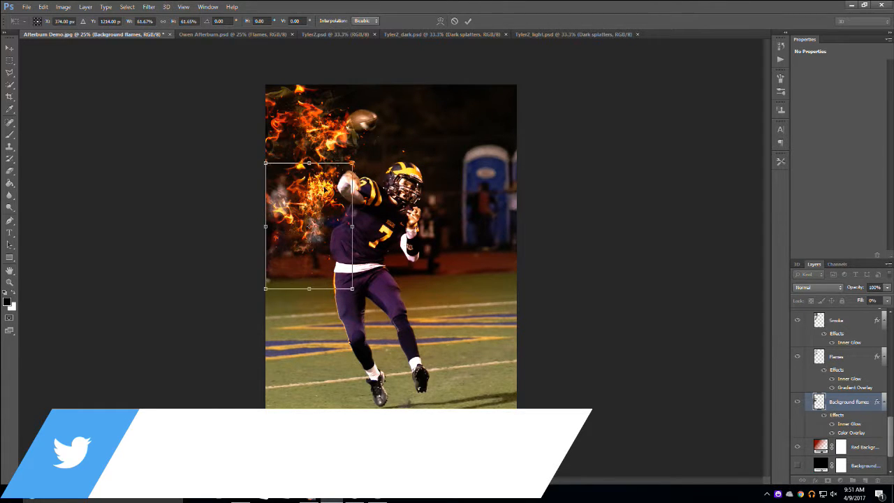
pyautogui.moveTo(275, 191); pyautogui.dragTo(293, 146)
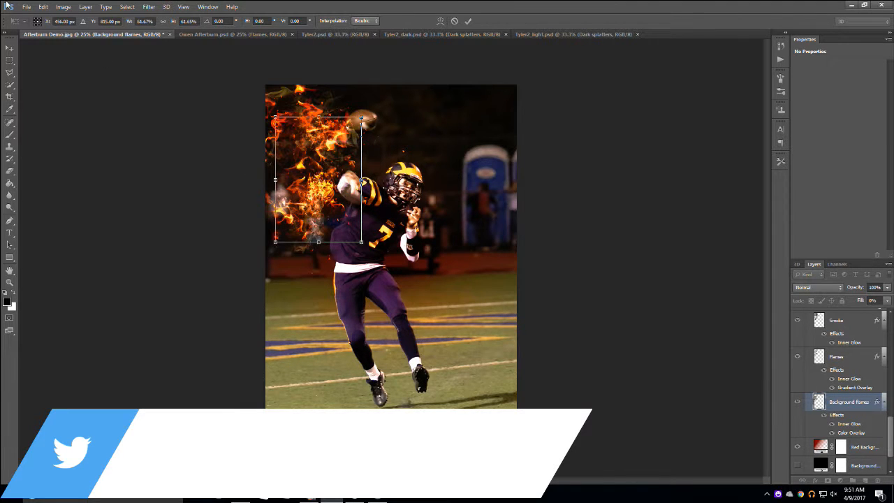
# - Undo the repositioning and the Free Transform of the Background flames layer
pyautogui.click(43, 7)
pyautogui.click(49, 19)
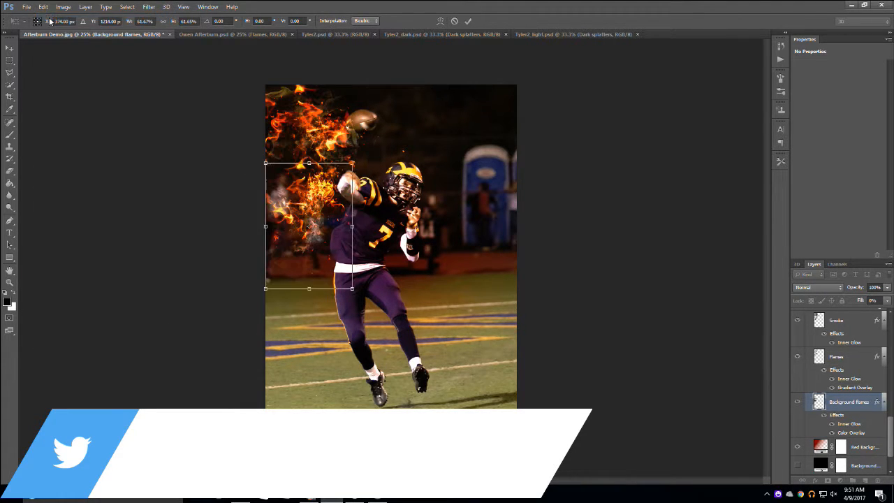
pyautogui.click(43, 7)
pyautogui.click(45, 18)
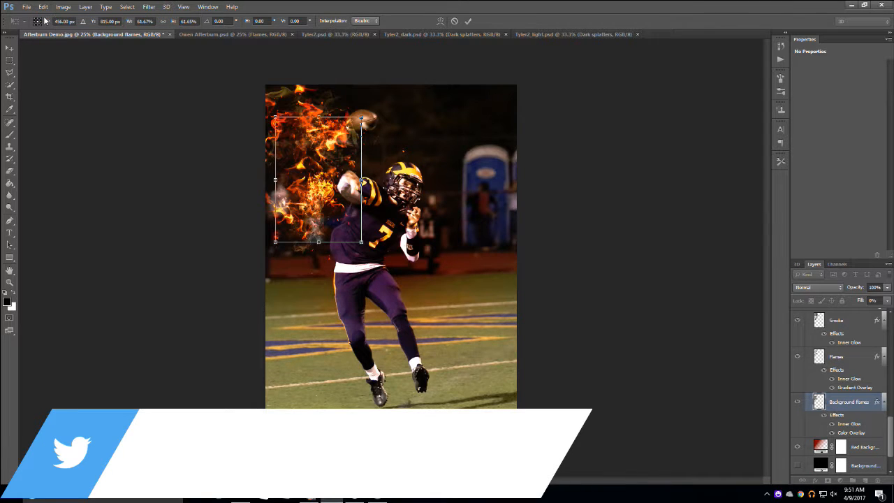
pyautogui.click(43, 7)
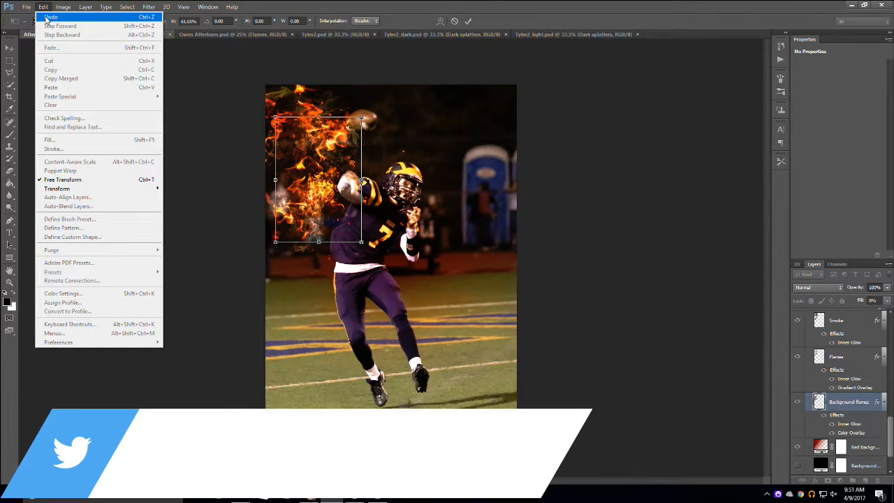
pyautogui.click(49, 16)
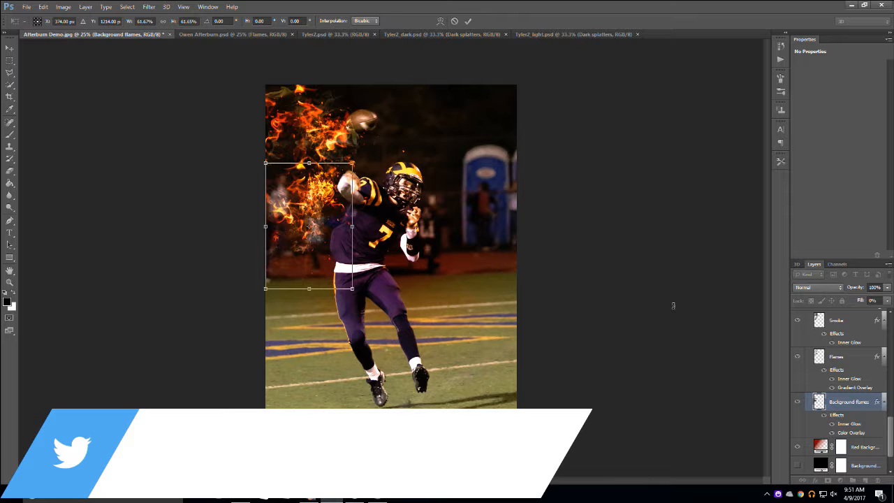
pyautogui.press('Return')
pyautogui.click(43, 7)
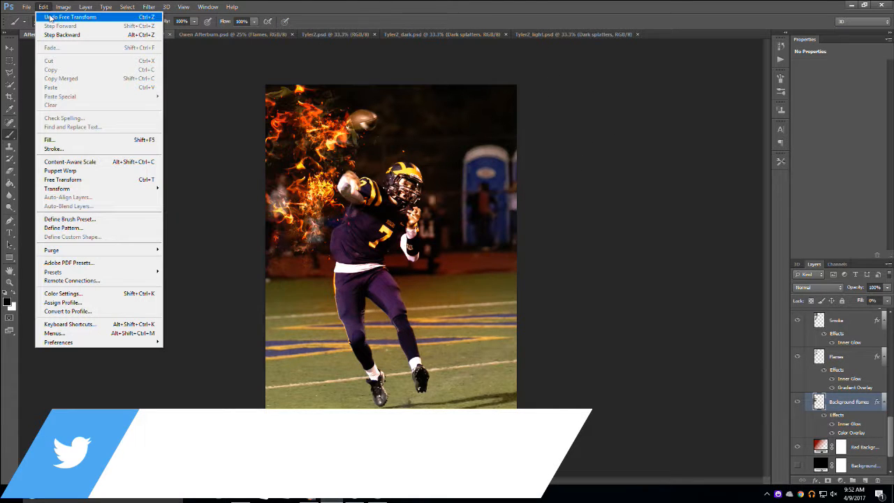
pyautogui.click(47, 35)
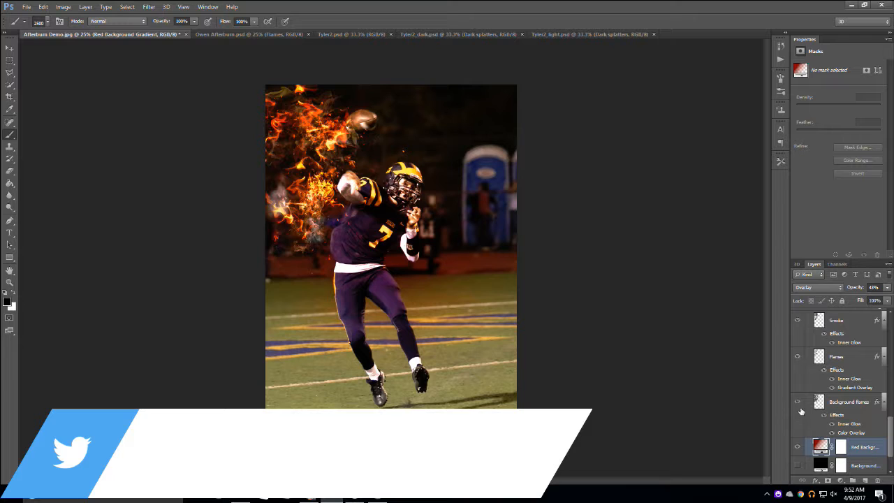
# - Toggle the Flames layer off and on to compare the photo with and without the main flames
pyautogui.click(799, 357)
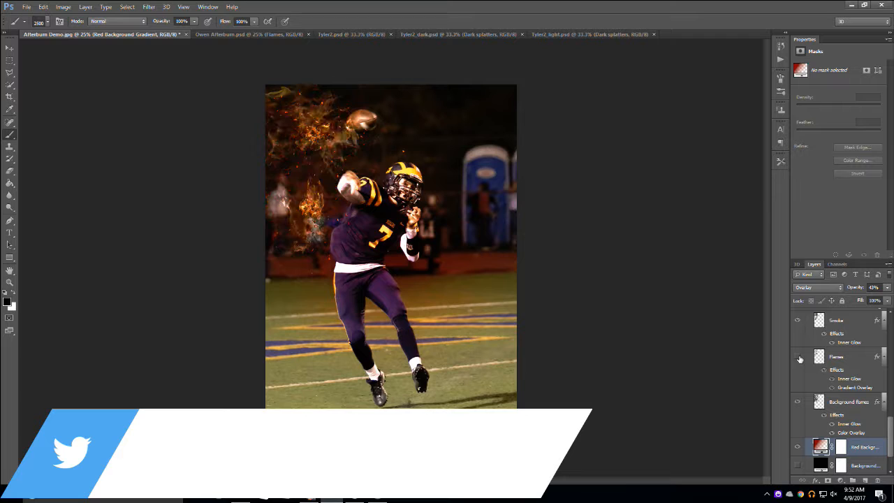
pyautogui.click(798, 357)
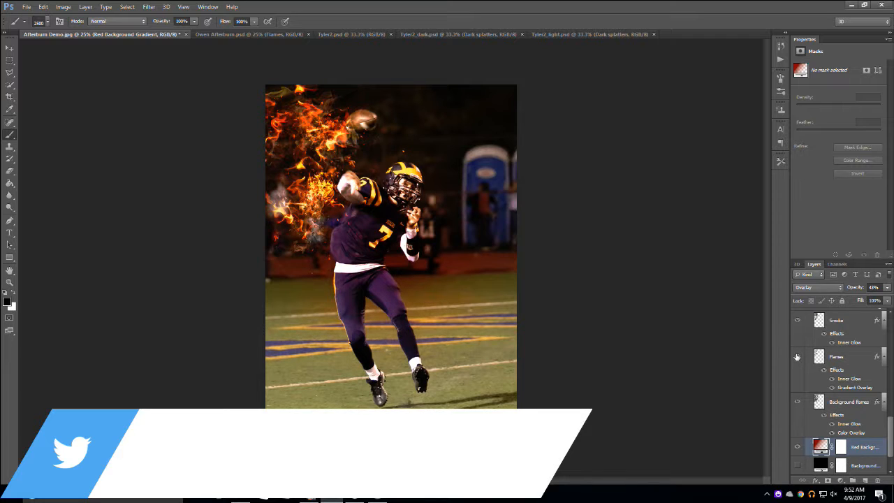
pyautogui.click(796, 356)
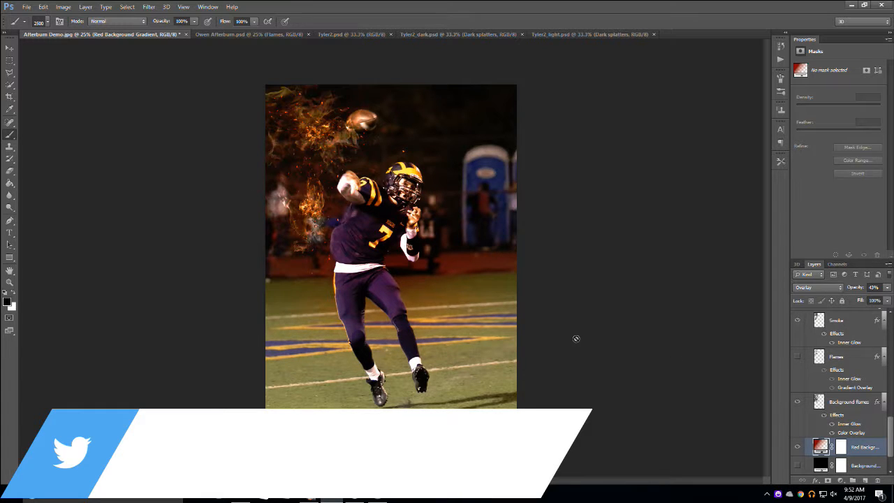
pyautogui.click(798, 355)
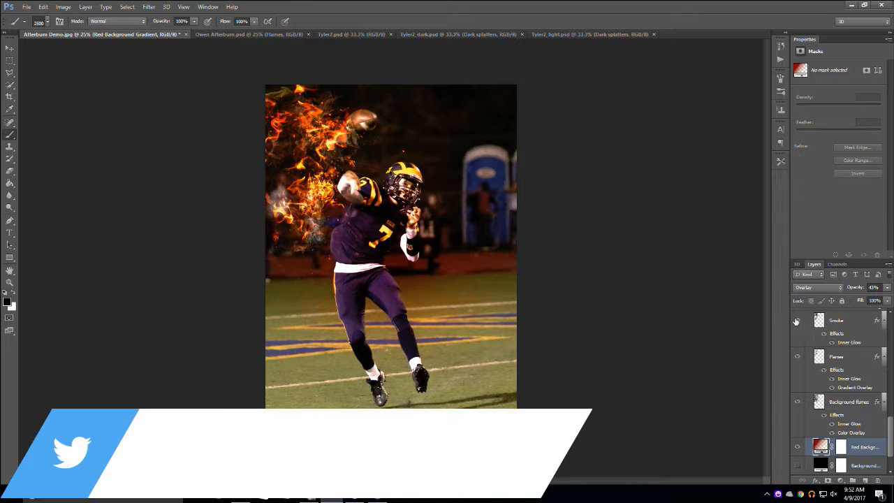
# - Toggle the Smoke layer to compare its effect, and lower its opacity to 44%
pyautogui.click(795, 320)
pyautogui.click(796, 321)
pyautogui.click(841, 320)
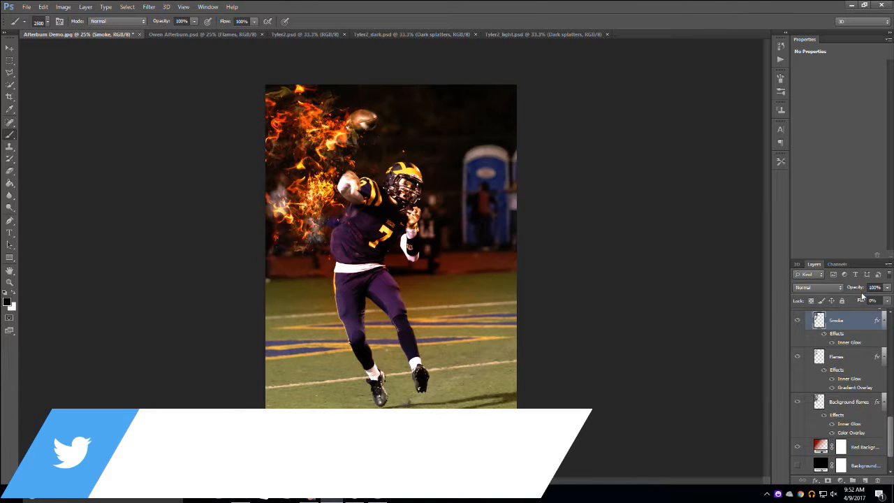
pyautogui.click(857, 290)
pyautogui.moveTo(858, 290); pyautogui.dragTo(833, 287)
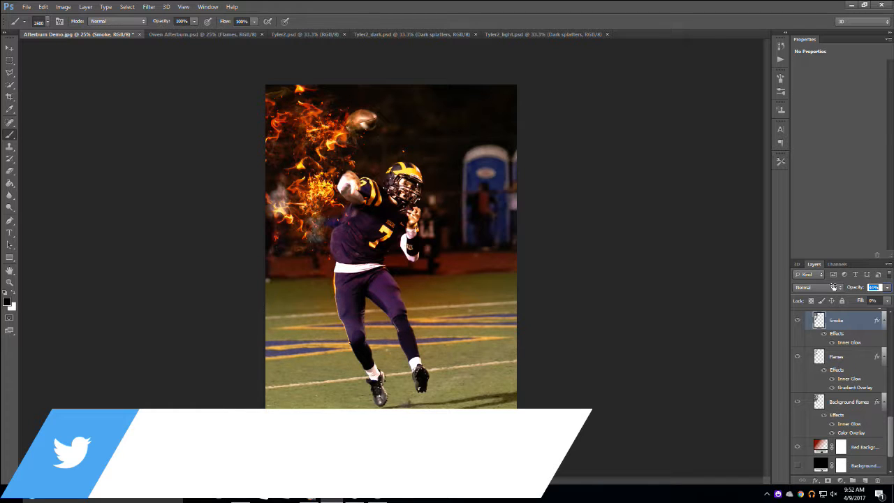
# - Toggle the flame layer clipped to Subject to examine its effect on the player, leaving Subject and its clipped layers hidden
pyautogui.scroll(1, 806, 342)
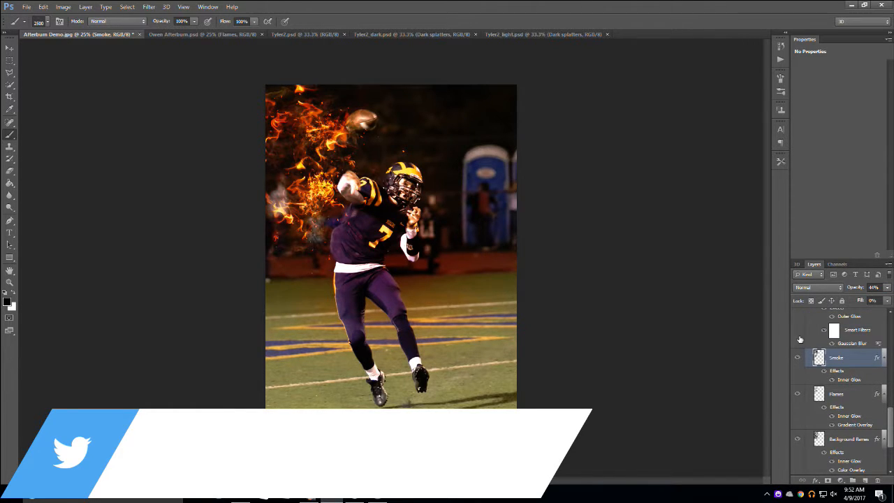
pyautogui.scroll(2, 800, 339)
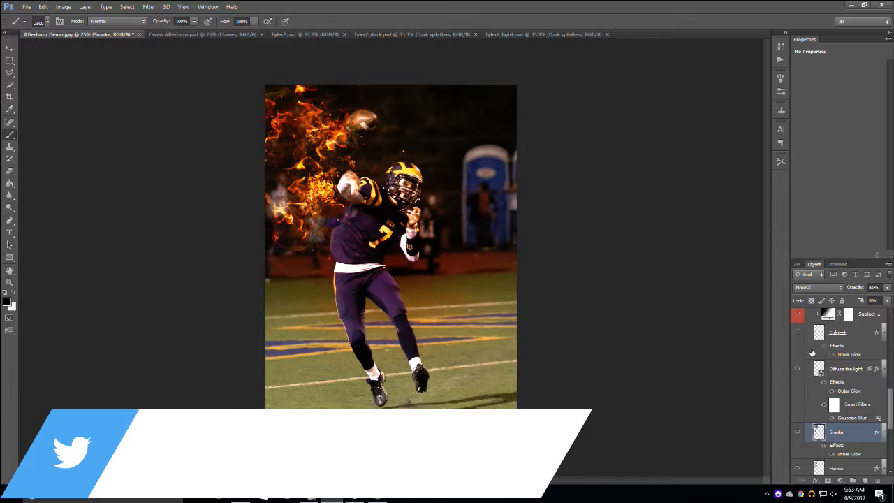
pyautogui.scroll(1, 813, 352)
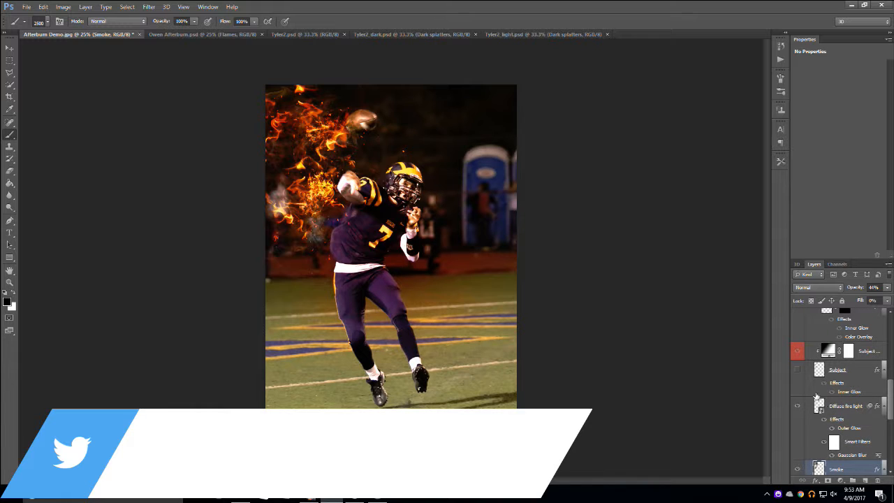
pyautogui.scroll(1, 823, 353)
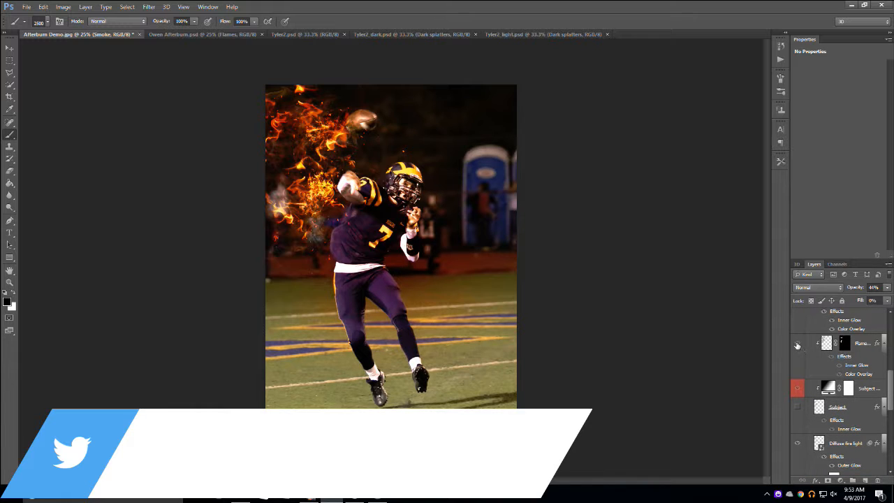
pyautogui.click(798, 344)
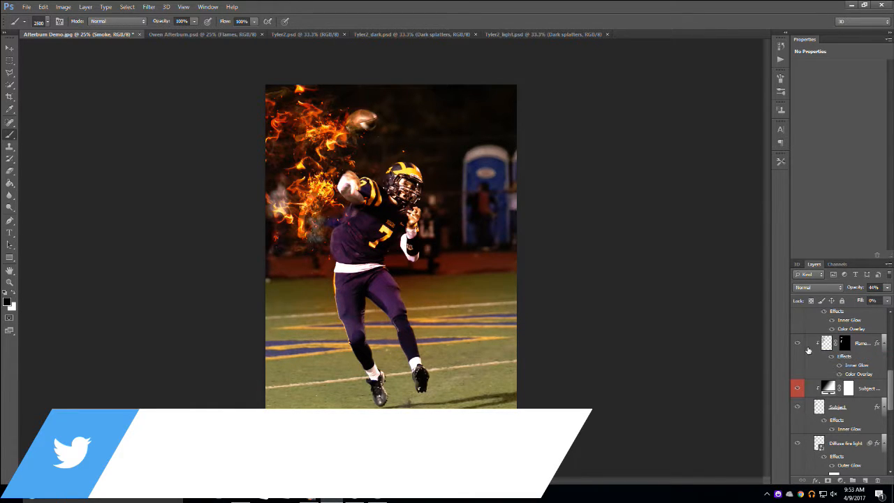
pyautogui.click(797, 344)
pyautogui.click(797, 344)
pyautogui.click(797, 344)
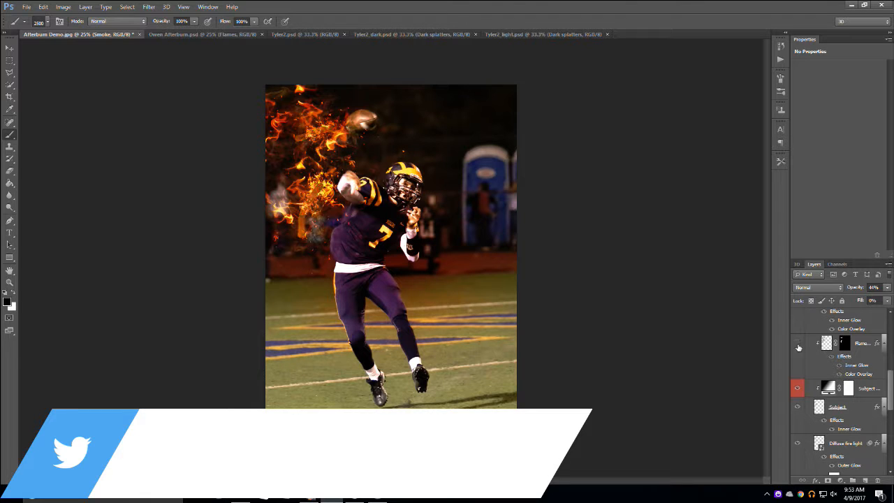
pyautogui.click(796, 407)
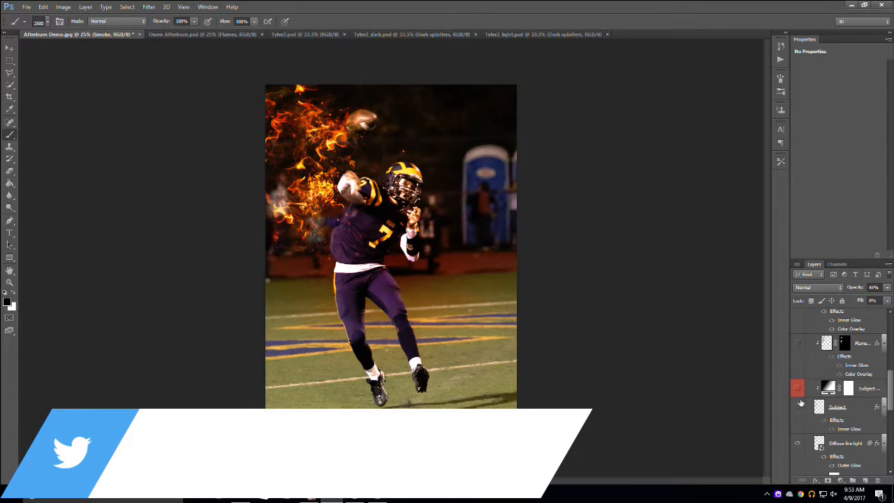
# - Toggle the Small flames layer off and on to examine what it adds to the fire
pyautogui.scroll(1, 808, 375)
pyautogui.scroll(2, 808, 375)
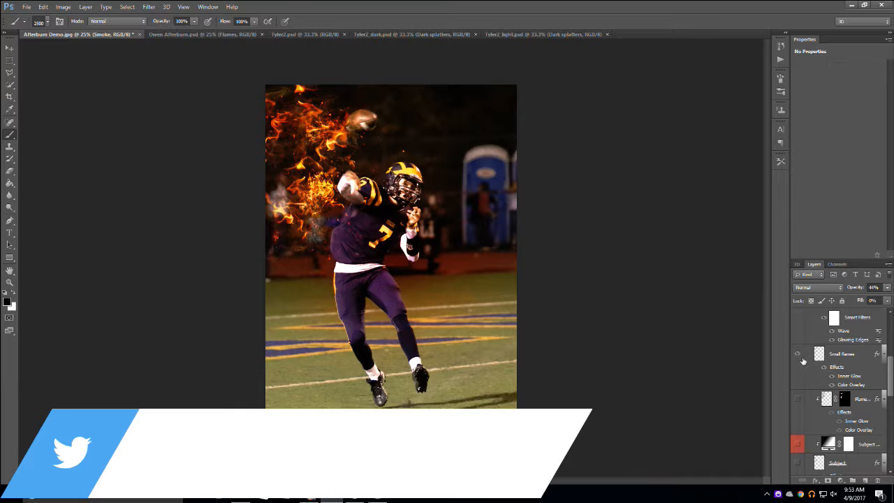
pyautogui.click(799, 354)
pyautogui.click(800, 355)
pyautogui.click(799, 355)
pyautogui.click(799, 355)
# - Duplicate the Fire particles layer
pyautogui.scroll(2, 815, 355)
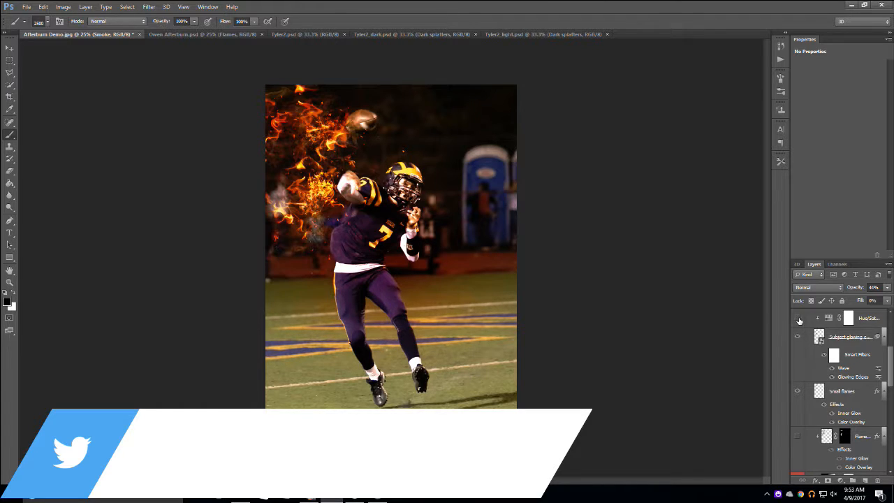
pyautogui.scroll(3, 807, 349)
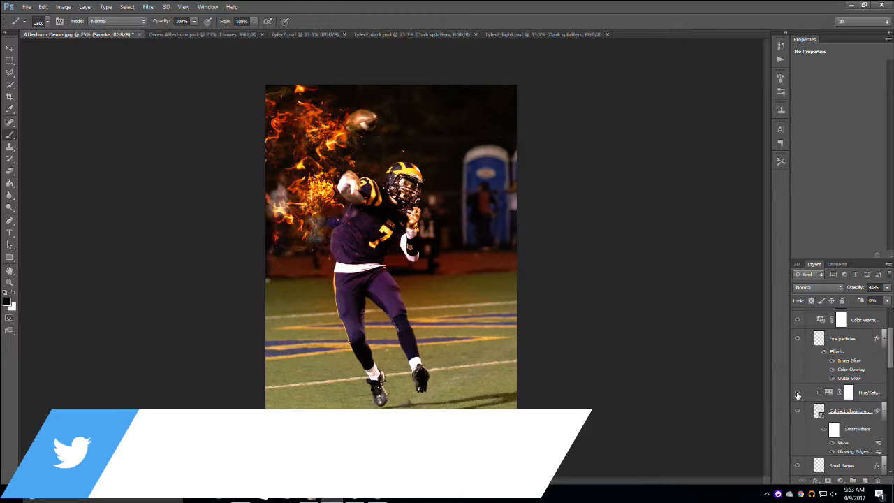
pyautogui.click(821, 338)
pyautogui.keyDown('ctrl'); pyautogui.click(821, 339); pyautogui.keyUp('ctrl')
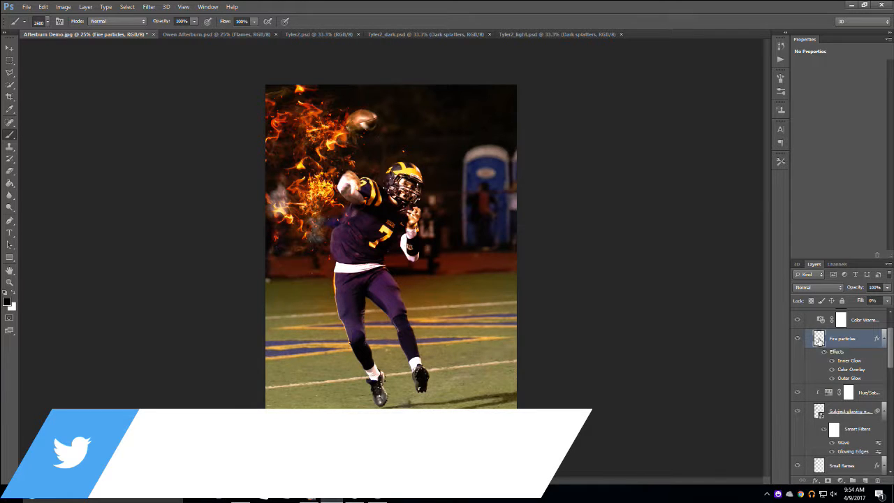
pyautogui.moveTo(818, 338); pyautogui.dragTo(865, 480)
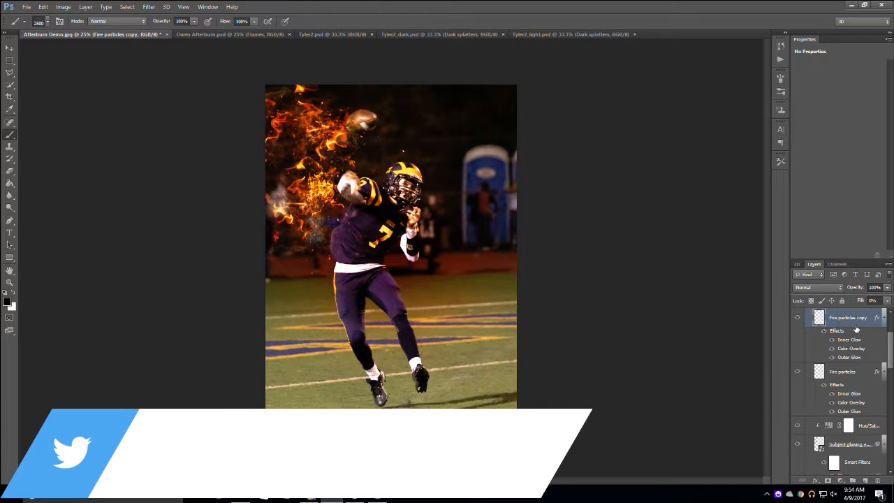
# - Rotate the duplicated Fire particles layer about 27 degrees clockwise with Free Transform
pyautogui.keyDown('ctrl'); pyautogui.click(818, 317); pyautogui.keyUp('ctrl')
pyautogui.hotkey('ctrl', 'd')
pyautogui.hotkey('ctrl', 't')
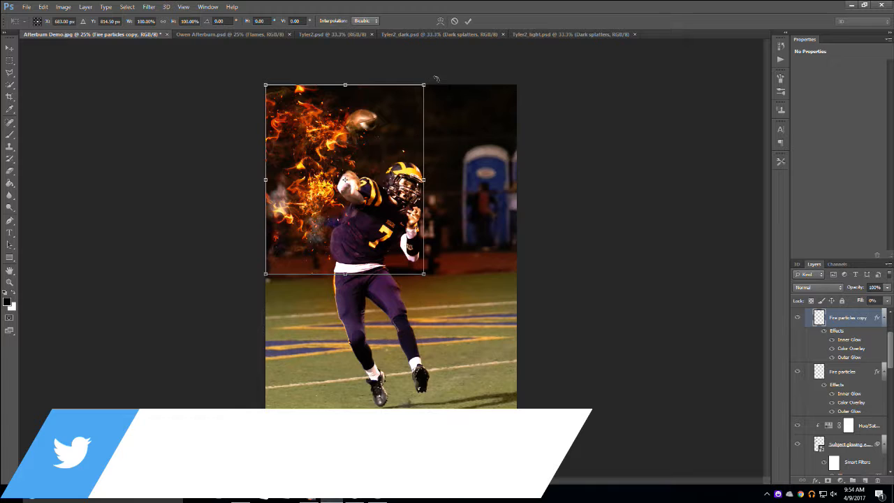
pyautogui.moveTo(434, 79); pyautogui.dragTo(472, 131)
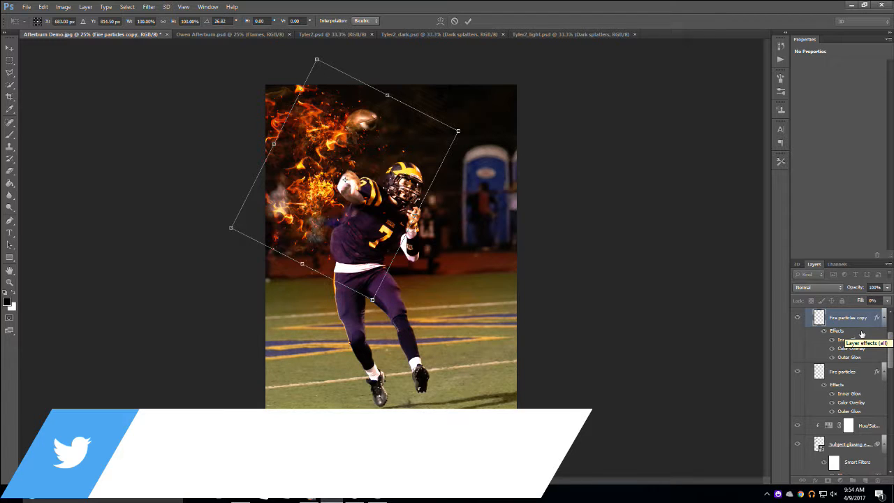
pyautogui.press('Return')
pyautogui.press('b')
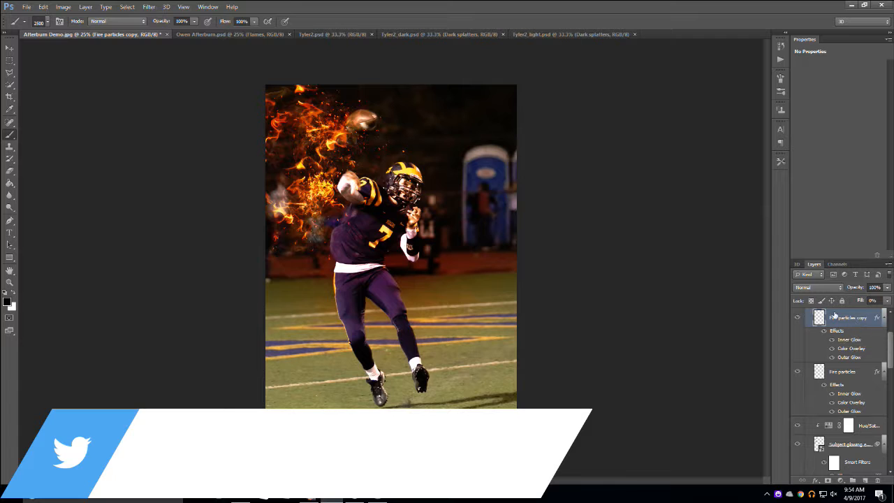
# - Duplicate the rotated Fire particles copy and turn the new layer about 22 degrees clockwise with Free Transform
pyautogui.moveTo(834, 316); pyautogui.dragTo(866, 480)
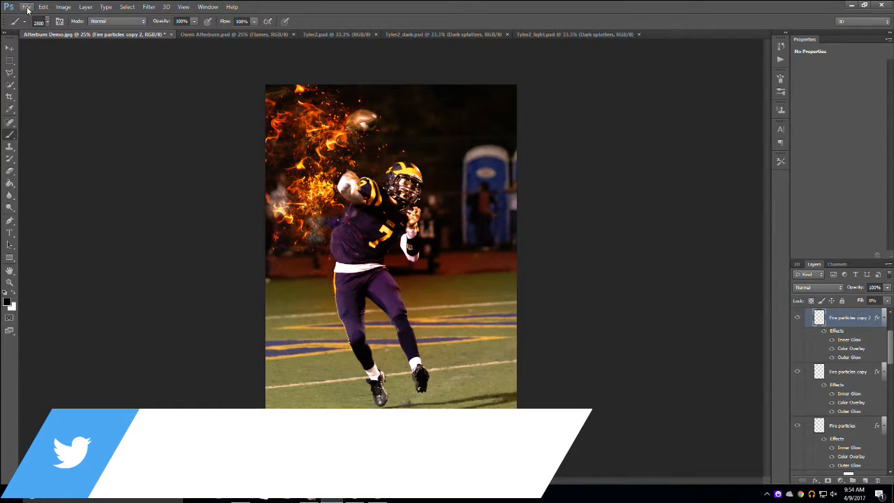
pyautogui.hotkey('ctrl', 't')
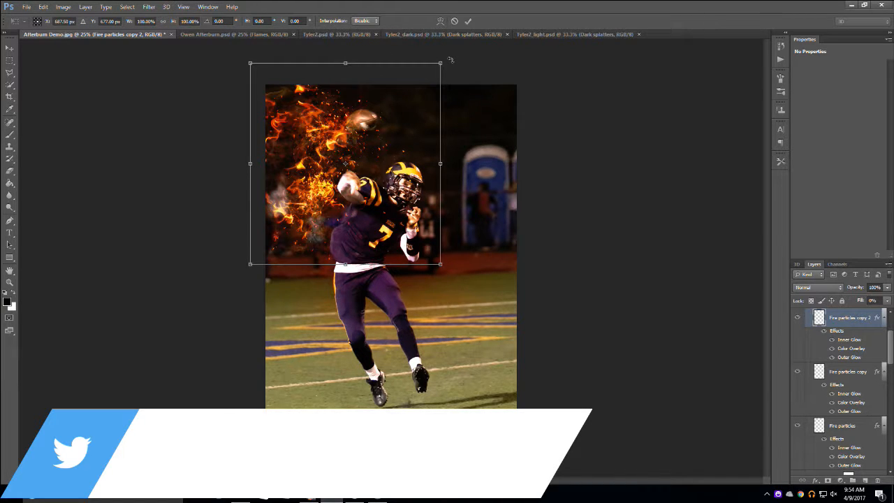
pyautogui.moveTo(450, 60); pyautogui.dragTo(475, 90)
pyautogui.moveTo(483, 109); pyautogui.dragTo(482, 107)
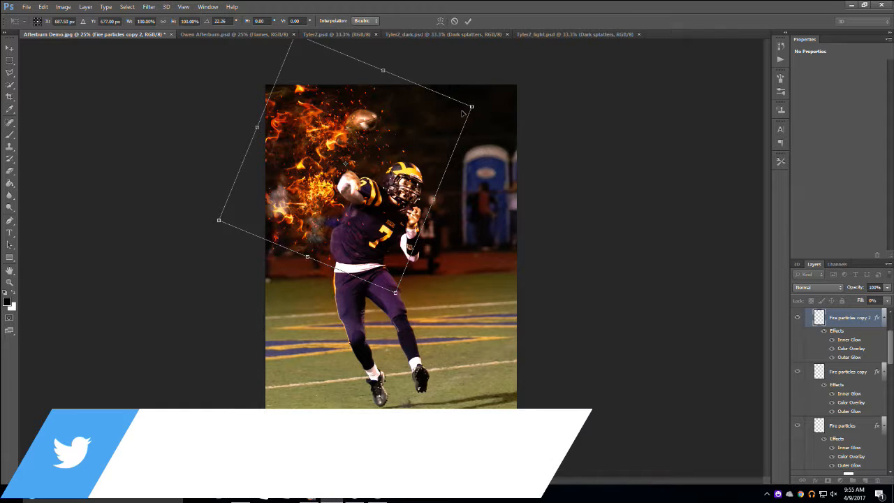
# - Scale the second Fire particles copy to about 60%, move it up around the football, and apply the transform
pyautogui.moveTo(470, 106); pyautogui.dragTo(398, 139)
pyautogui.moveTo(351, 171); pyautogui.dragTo(377, 135)
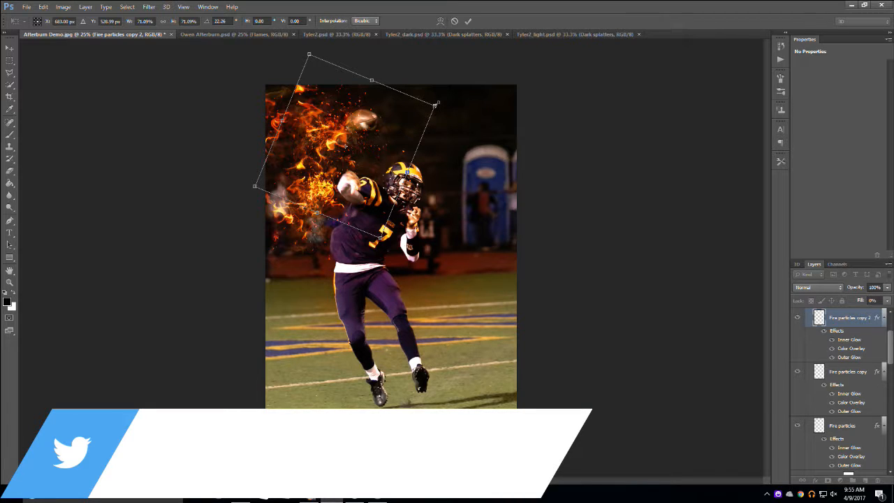
pyautogui.moveTo(434, 104); pyautogui.dragTo(425, 125)
pyautogui.moveTo(390, 156); pyautogui.dragTo(395, 137)
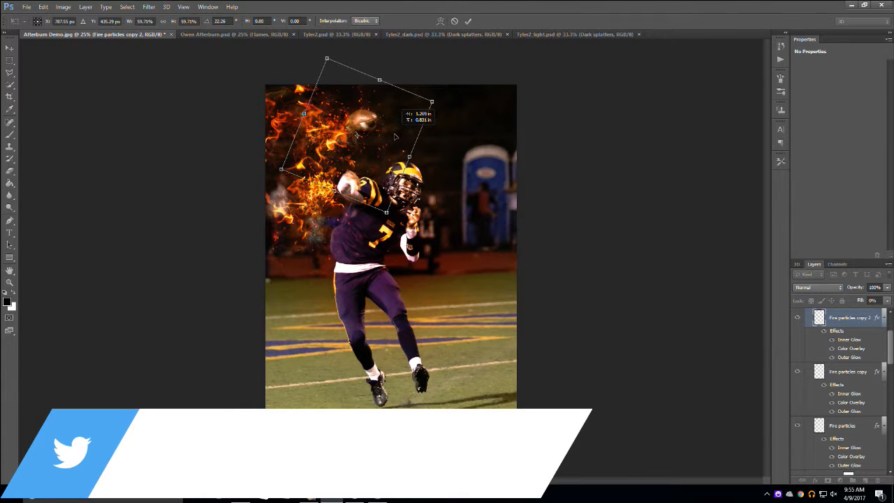
pyautogui.click(10, 134)
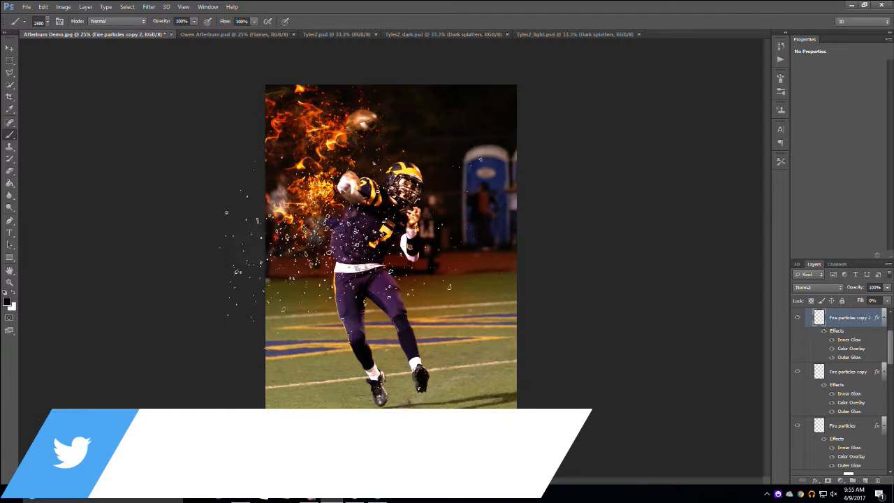
# - Set the Brush to a hard round tip at 59 px, and switch to the Move tool
pyautogui.click(48, 22)
pyautogui.click(41, 51)
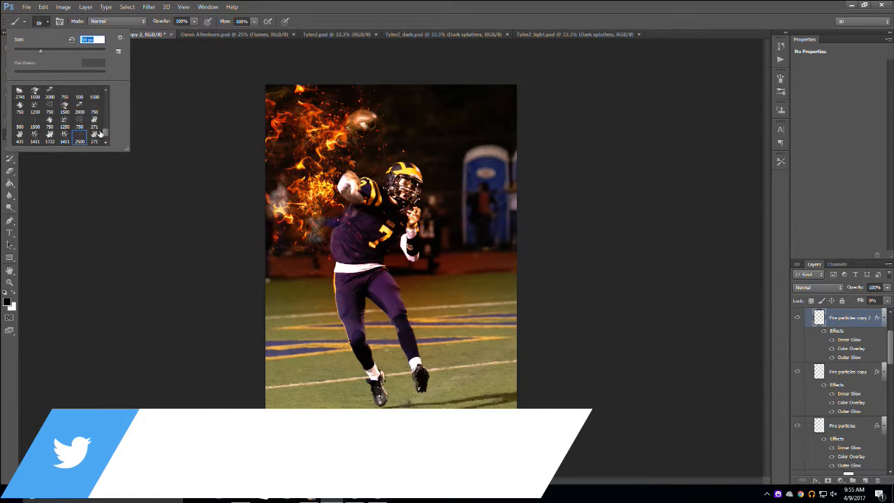
pyautogui.moveTo(105, 133); pyautogui.dragTo(105, 96)
pyautogui.click(34, 92)
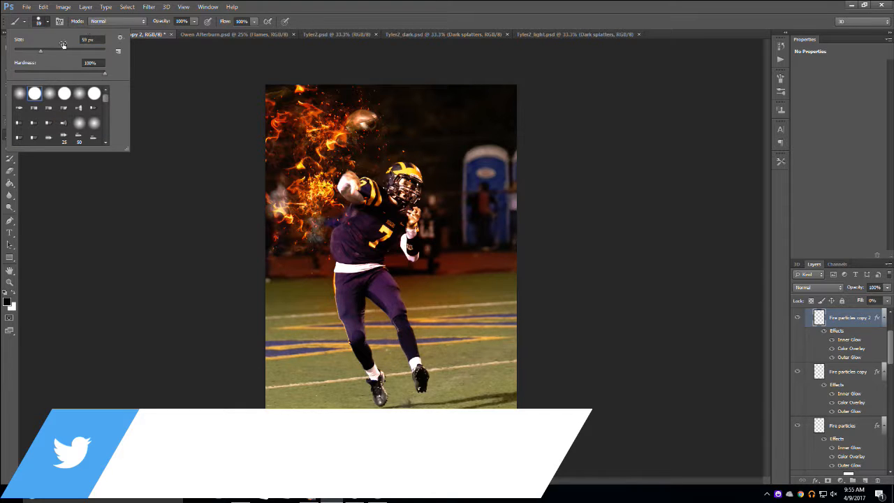
pyautogui.click(270, 12)
pyautogui.press('v')
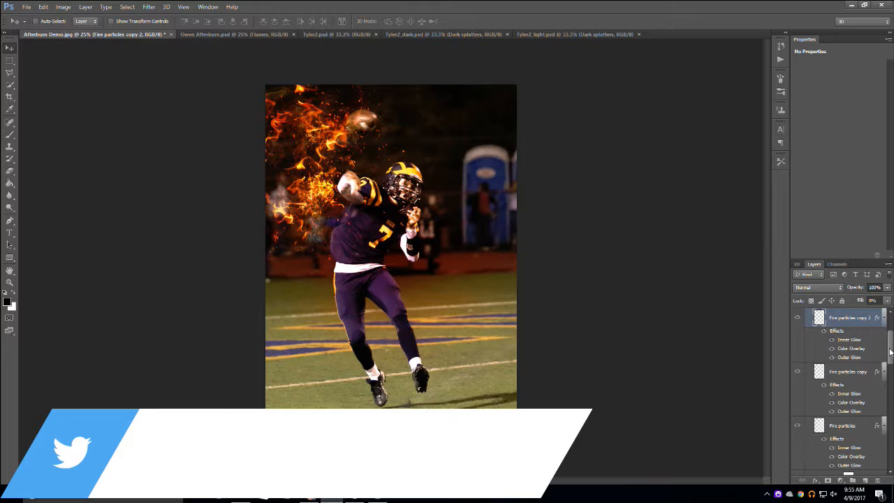
# - Toggle the color warming and color levels adjustment layers in the AfterBurn 2 group to compare the overall toning, leaving both visible
pyautogui.scroll(2, 890, 342)
pyautogui.scroll(1, 891, 341)
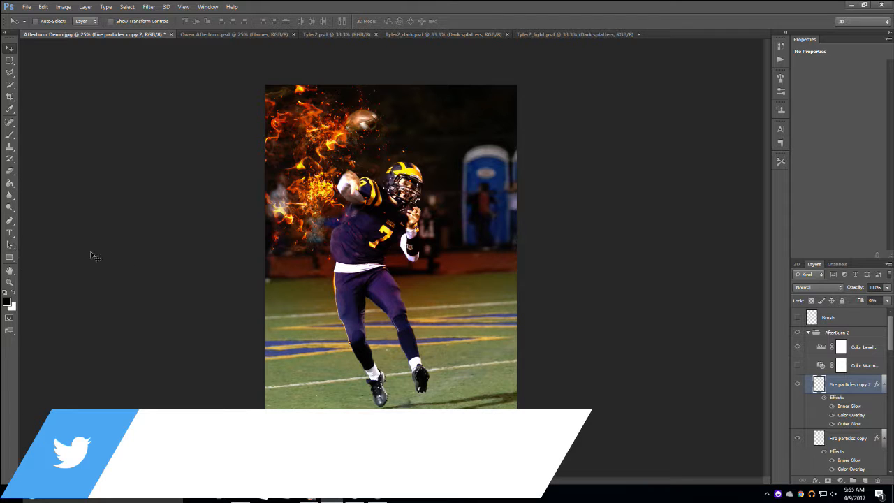
pyautogui.click(11, 244)
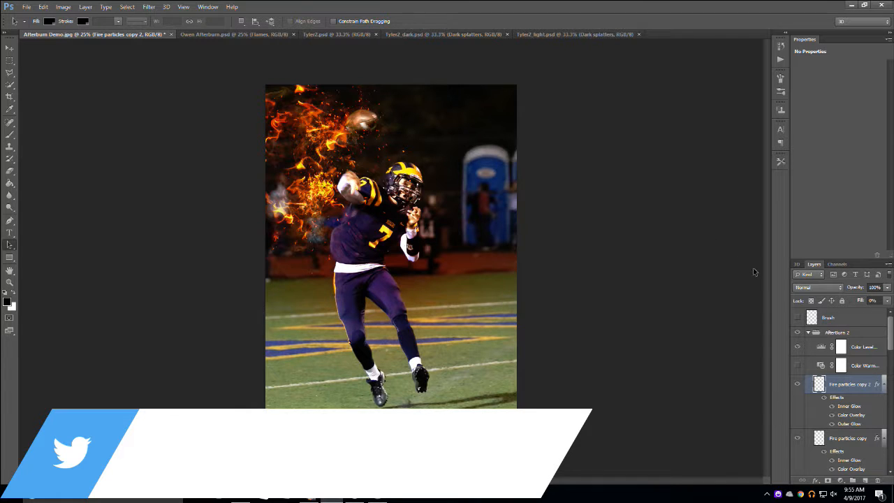
pyautogui.click(798, 366)
pyautogui.click(797, 347)
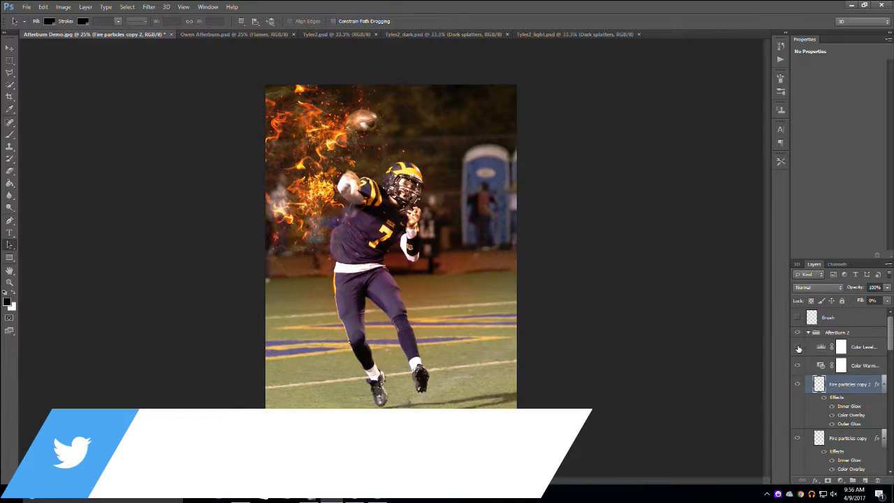
pyautogui.click(798, 348)
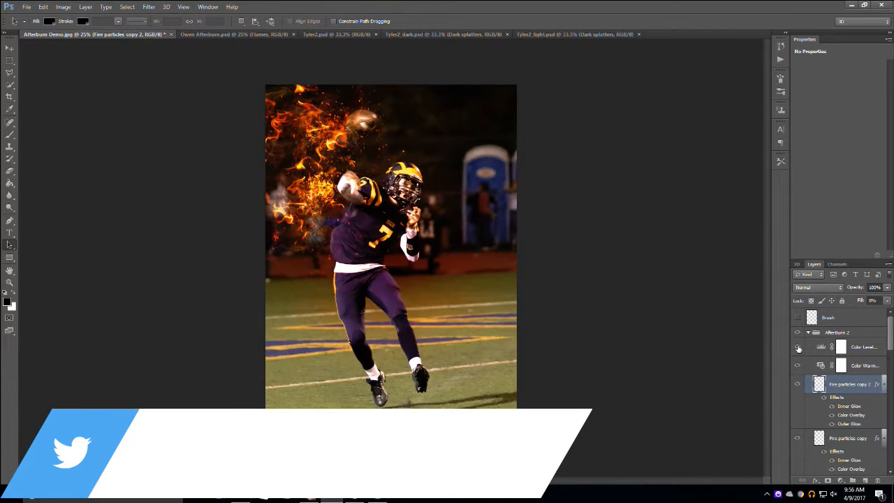
pyautogui.click(798, 349)
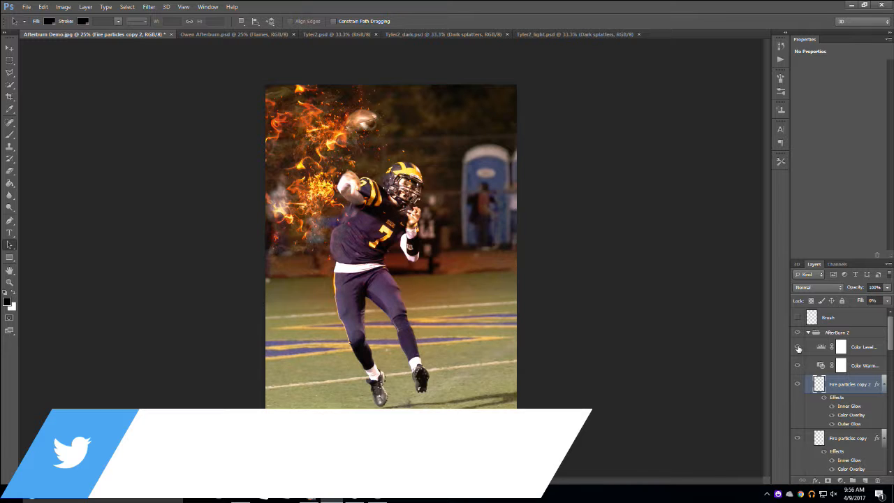
pyautogui.click(798, 348)
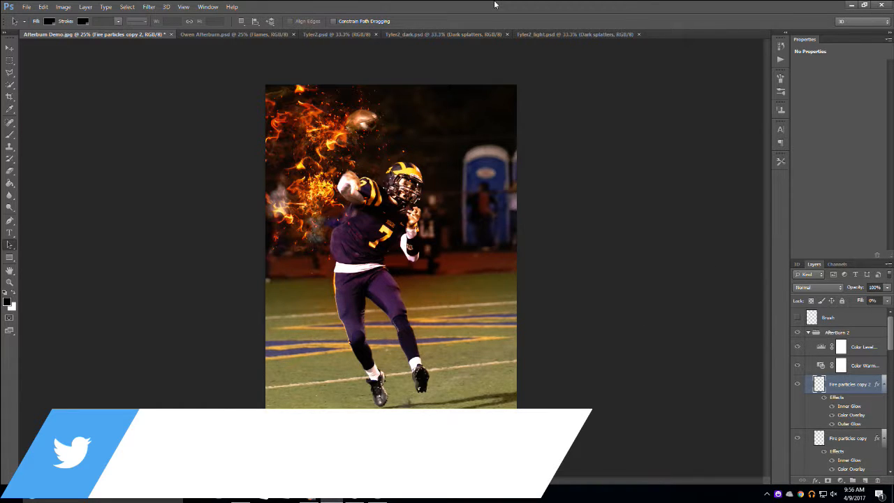
# - Save the document in Photoshop format with layers as Afterburn Demo in the Graphics folder
pyautogui.click(28, 7)
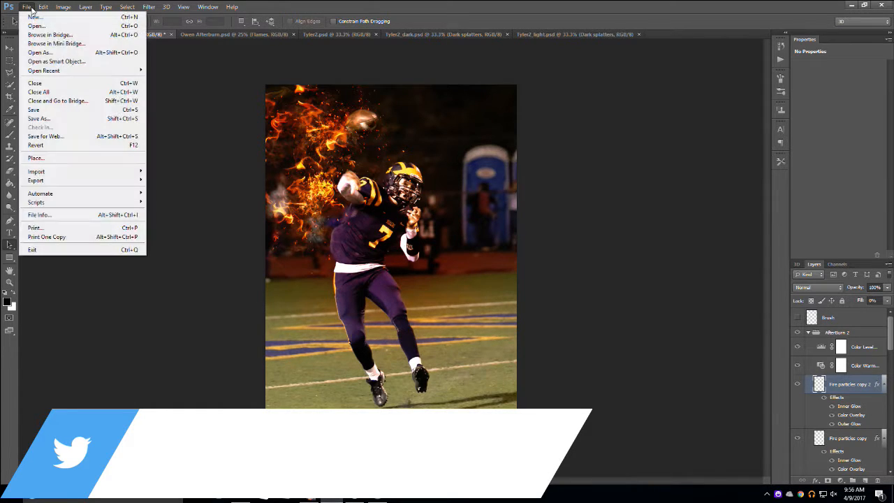
pyautogui.click(42, 110)
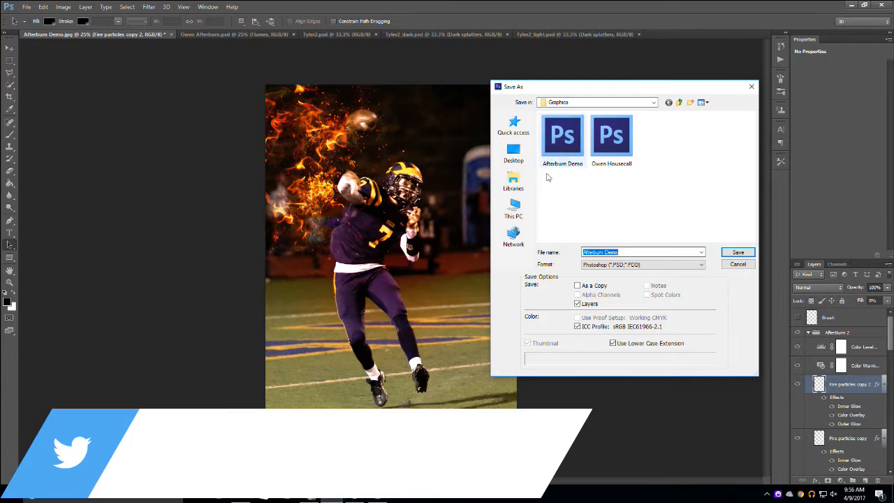
pyautogui.click(737, 253)
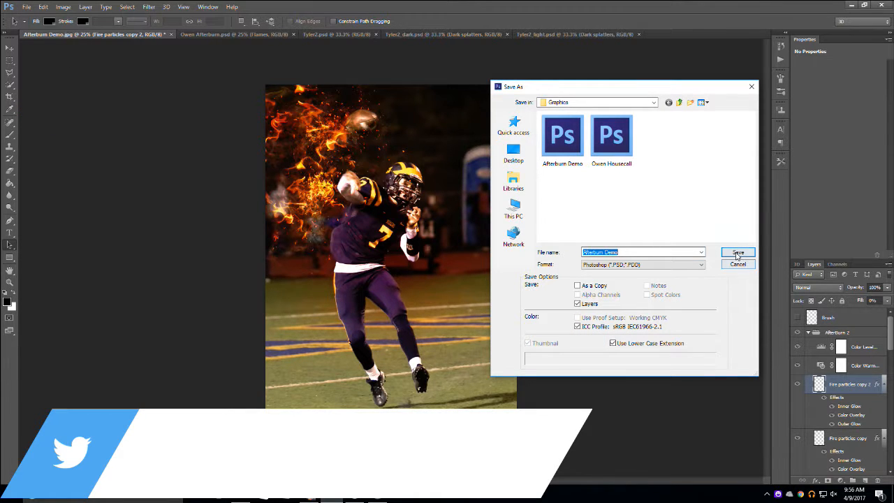
# - Save the layered document in Photoshop format as Afterburn Demo2 in the Graphics folder, keeping Maximize Compatibility on
pyautogui.click(462, 186)
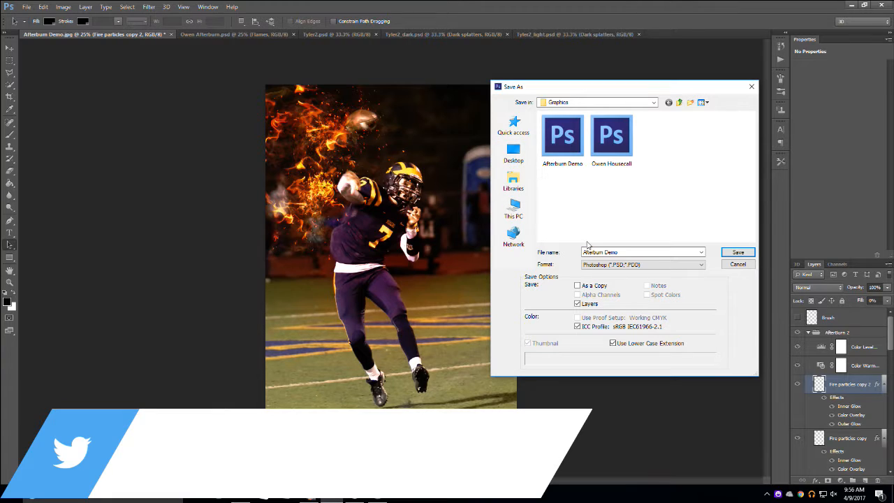
pyautogui.click(640, 253)
pyautogui.write('2')
pyautogui.click(741, 256)
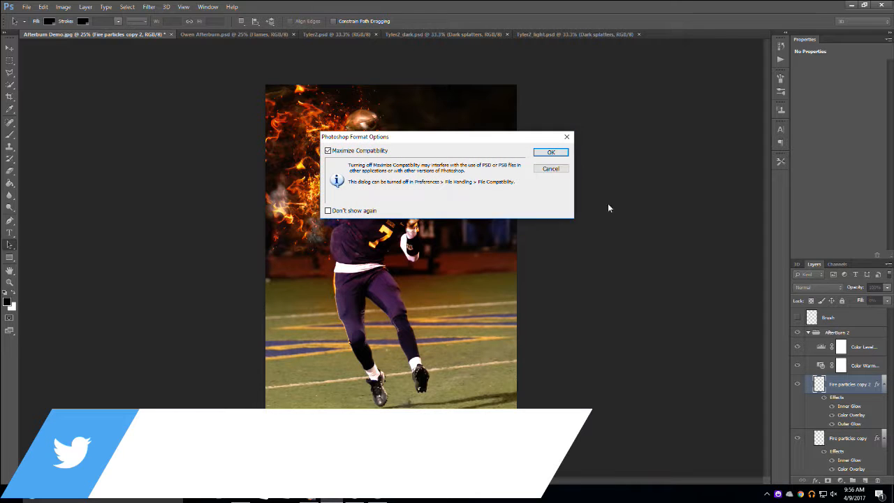
pyautogui.click(551, 153)
pyautogui.click(27, 6)
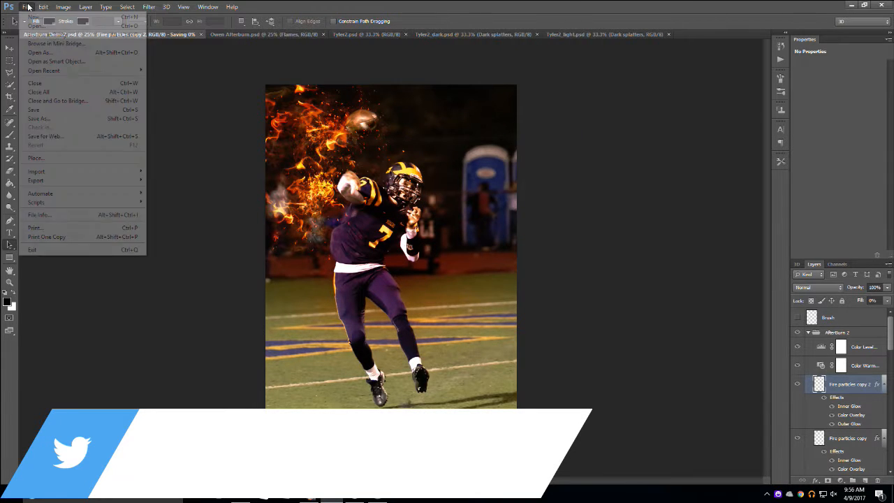
pyautogui.click(51, 123)
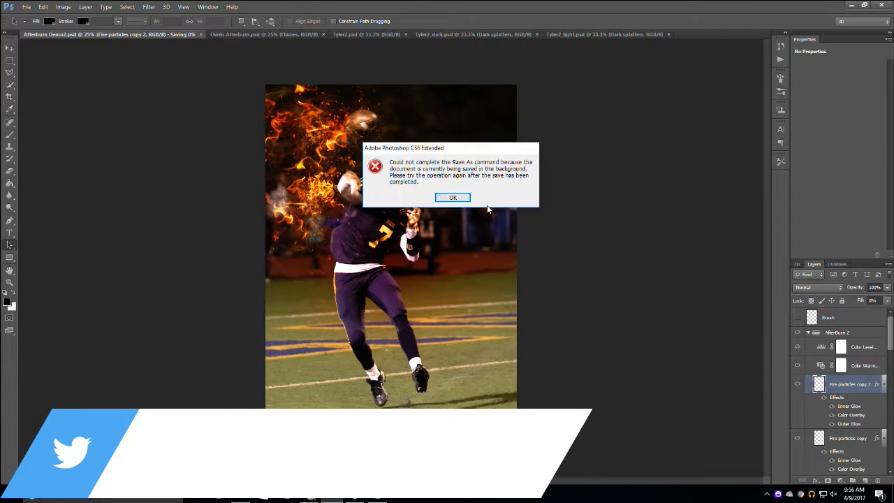
pyautogui.click(452, 198)
# - Save a JPEG copy as Afterburn Demo2.jpg in the Graphics folder with Maximum quality
pyautogui.click(27, 7)
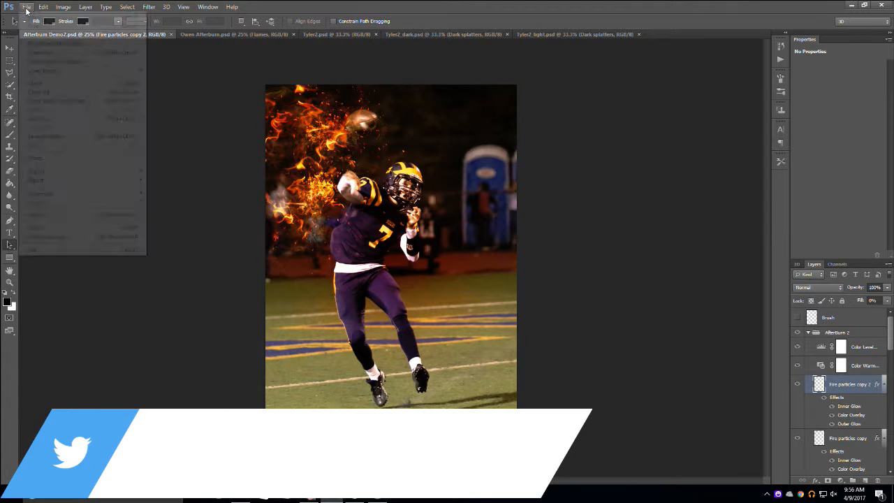
pyautogui.click(44, 120)
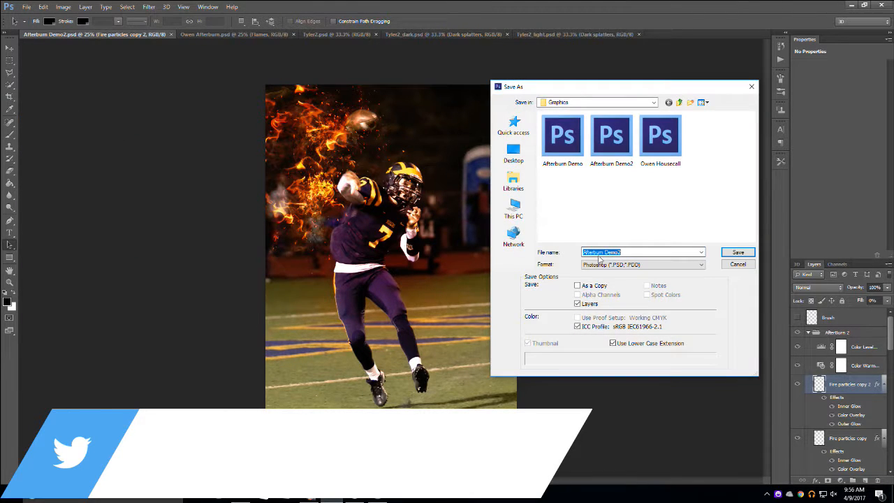
pyautogui.click(642, 265)
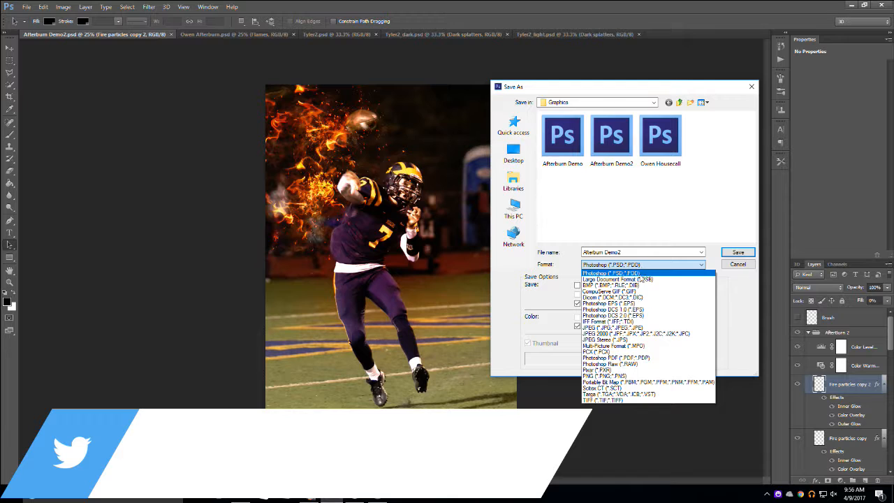
pyautogui.click(641, 327)
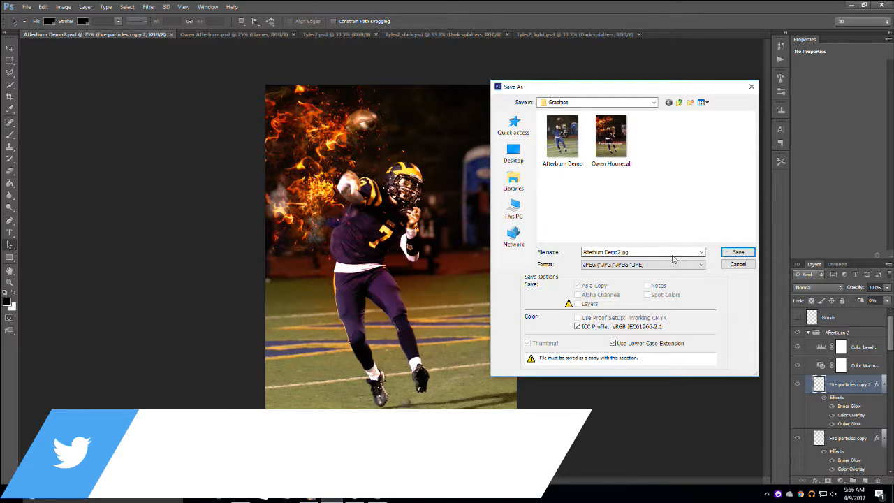
pyautogui.click(736, 253)
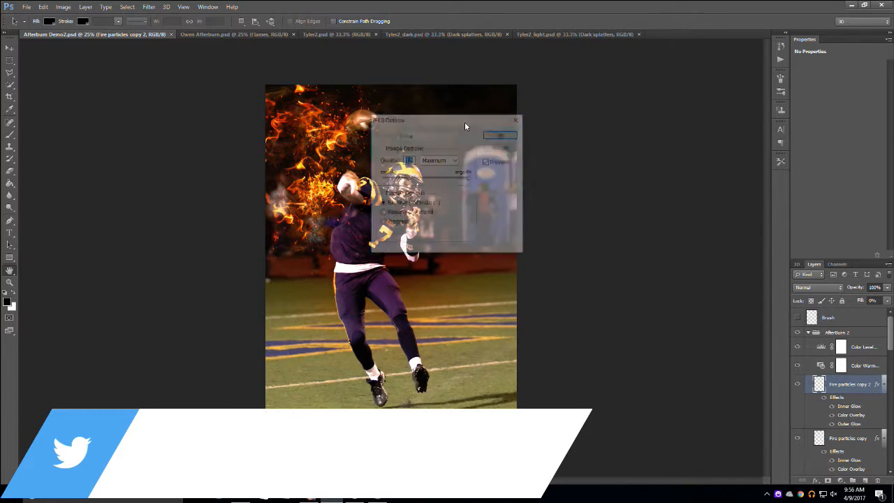
pyautogui.click(505, 134)
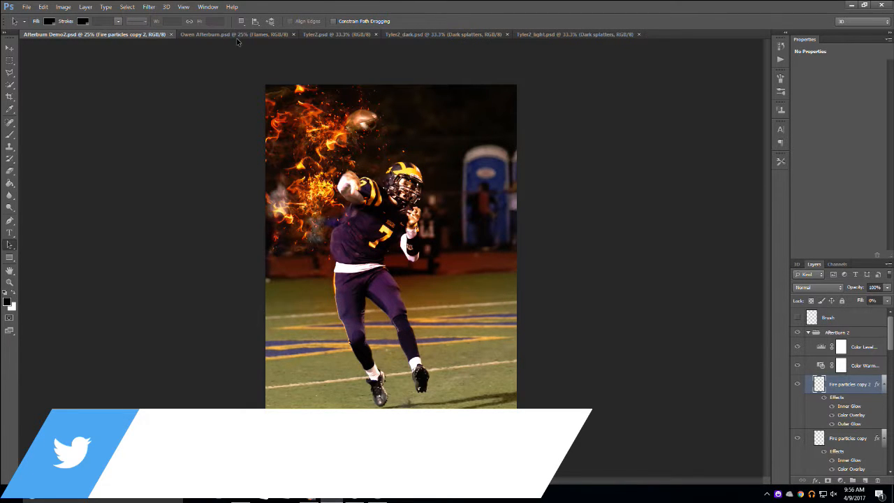
# - Review the other open fire-effect examples: the scoreboard game photo and the gray, dark and light versions of the running player poster
pyautogui.click(196, 34)
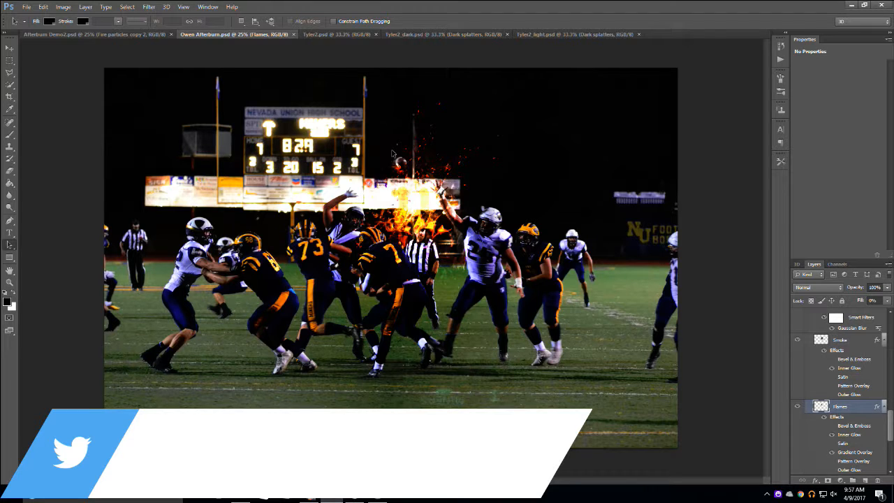
pyautogui.click(334, 35)
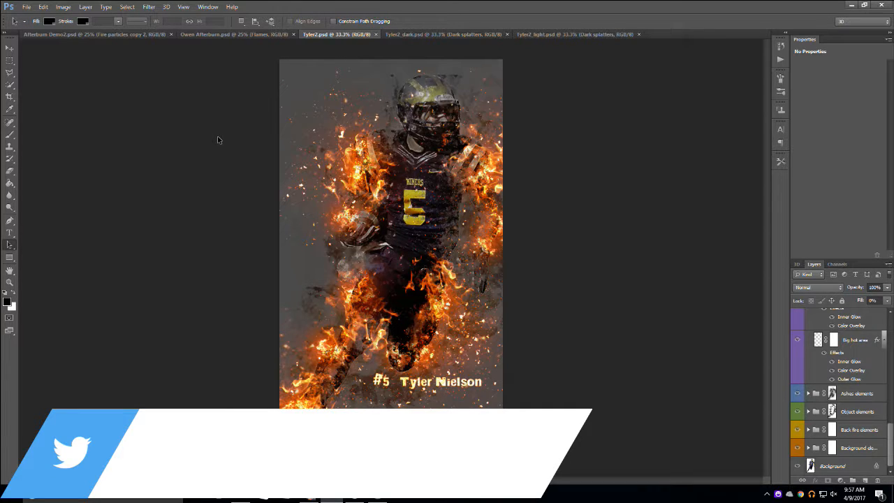
pyautogui.click(404, 35)
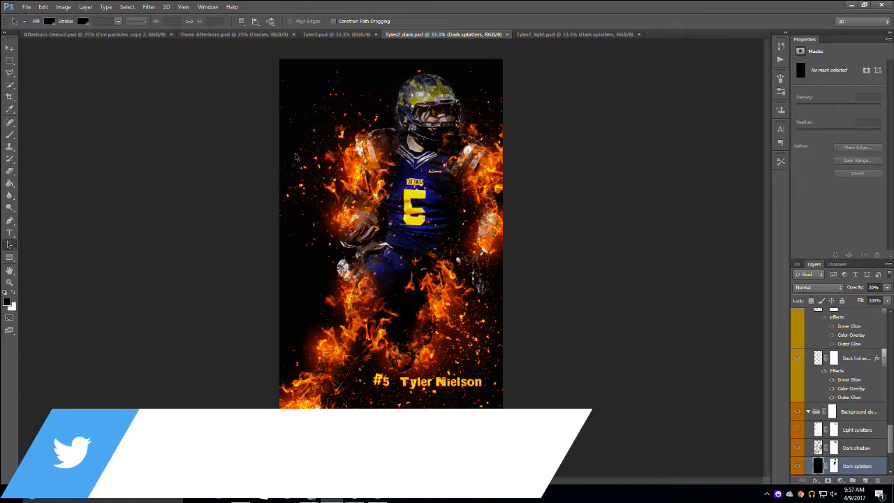
pyautogui.click(529, 34)
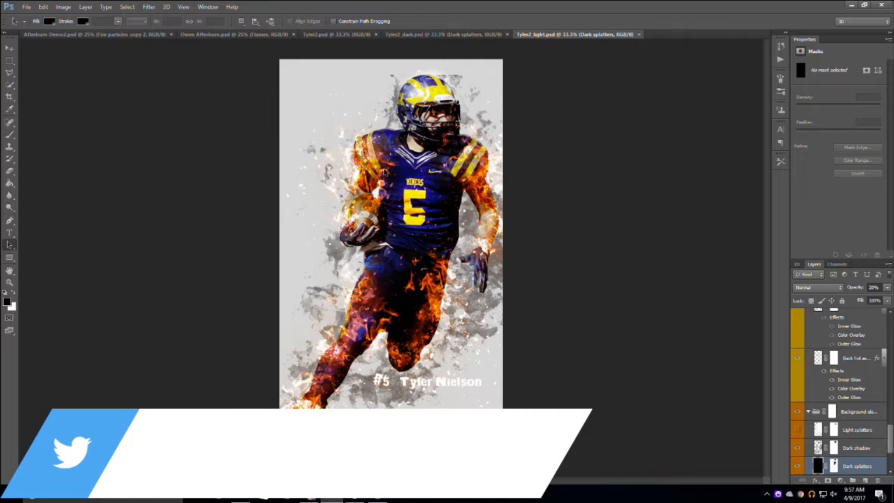
pyautogui.click(445, 34)
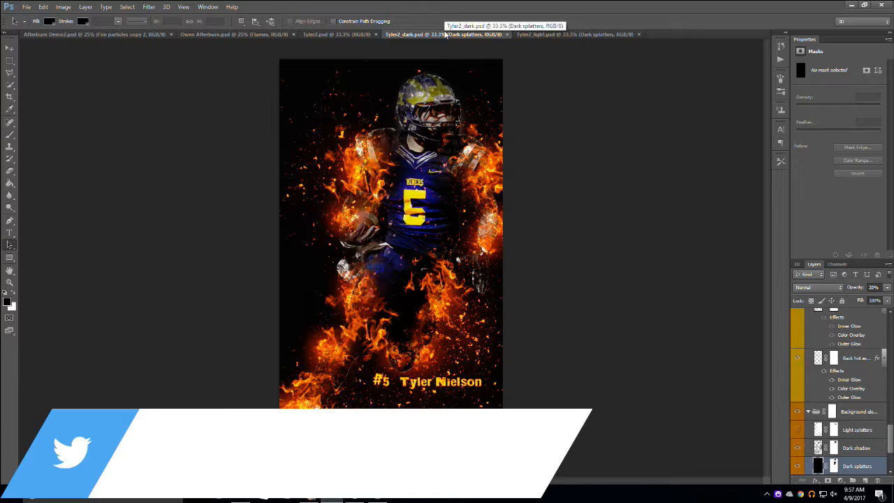
pyautogui.click(346, 33)
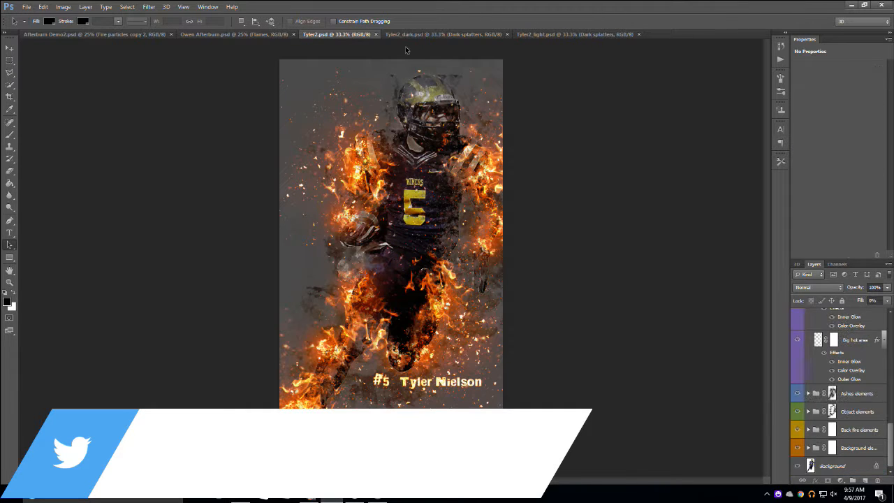
pyautogui.click(554, 34)
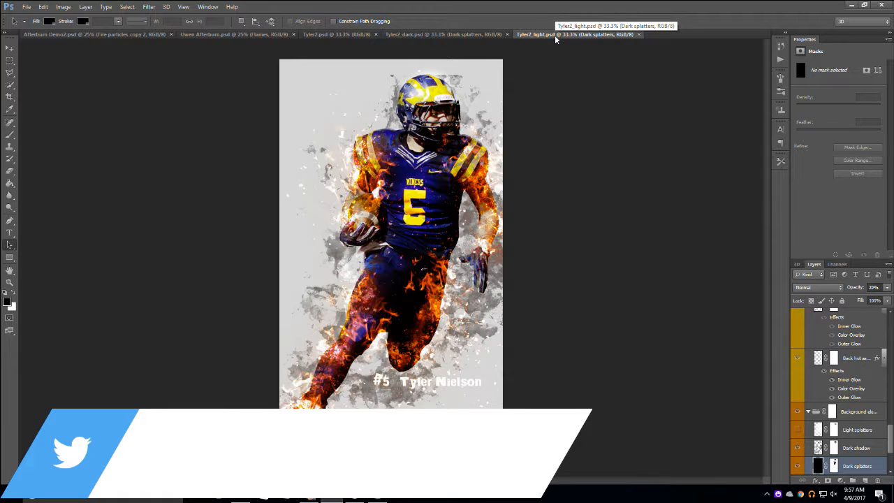